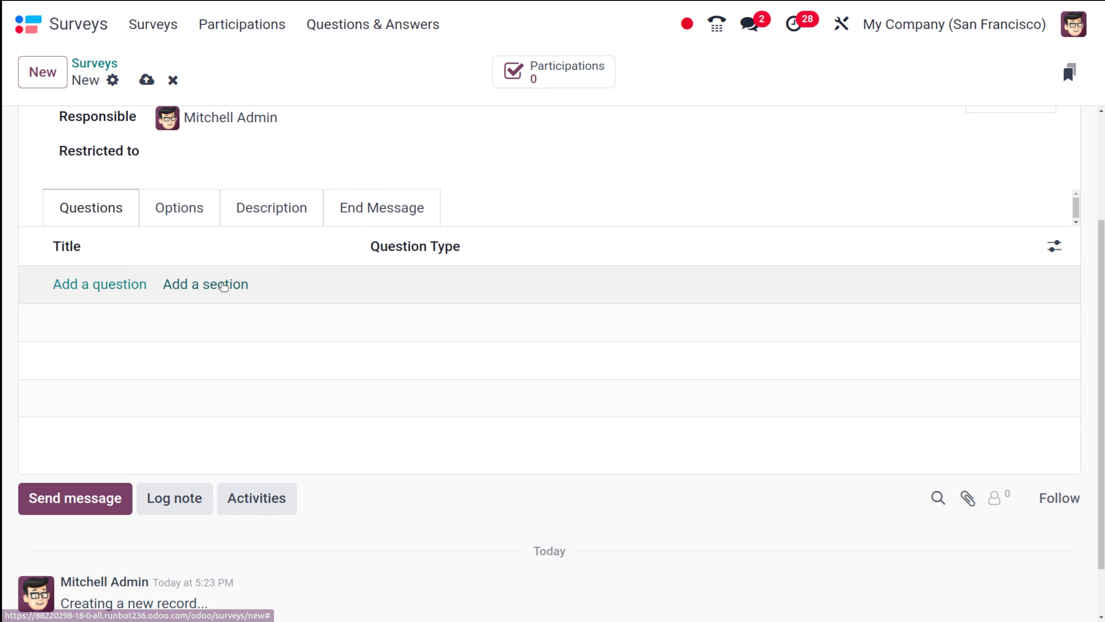
Step: Add a blank section to the survey's questions list and delete it
{"action": "left_click", "coordinate": [224, 286]}
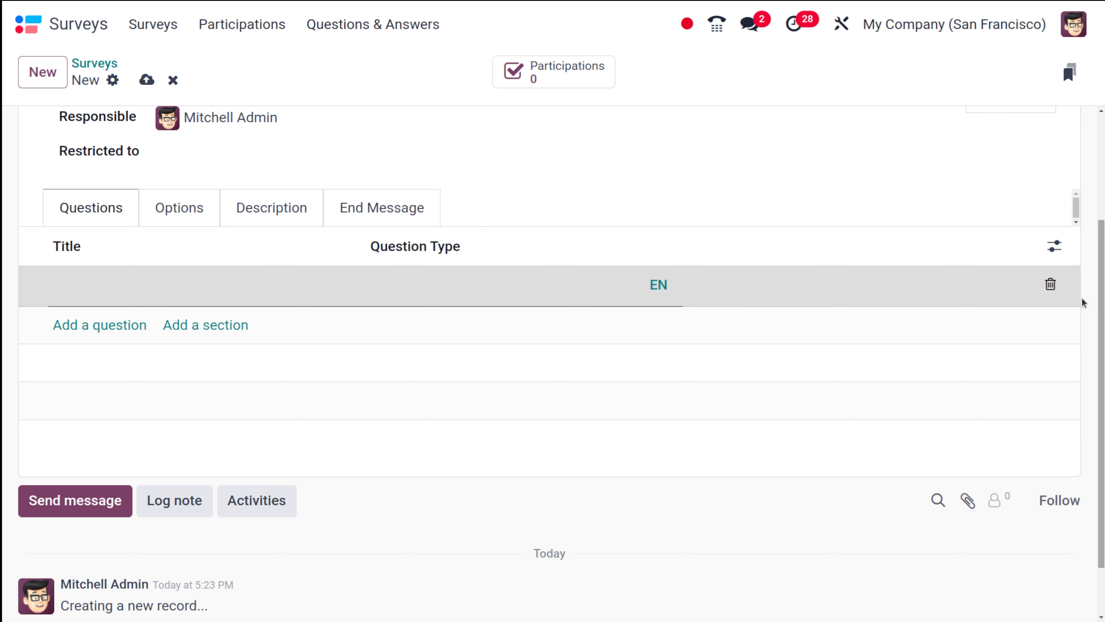
{"action": "left_click", "coordinate": [1052, 283]}
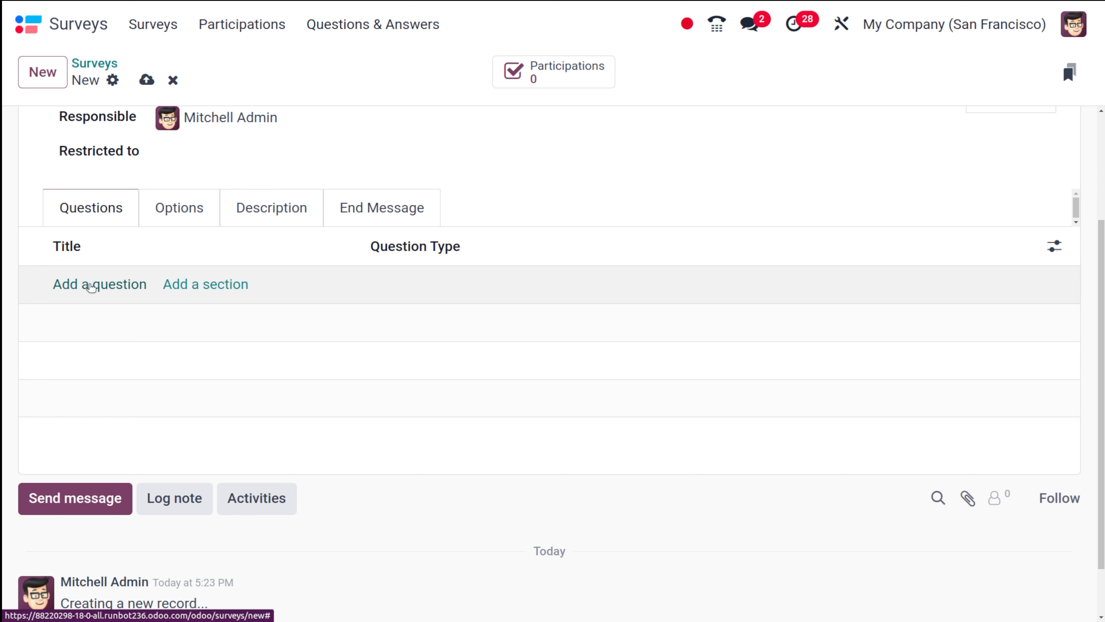
Step: Start a new survey question titled "rating"
{"action": "left_click", "coordinate": [90, 285]}
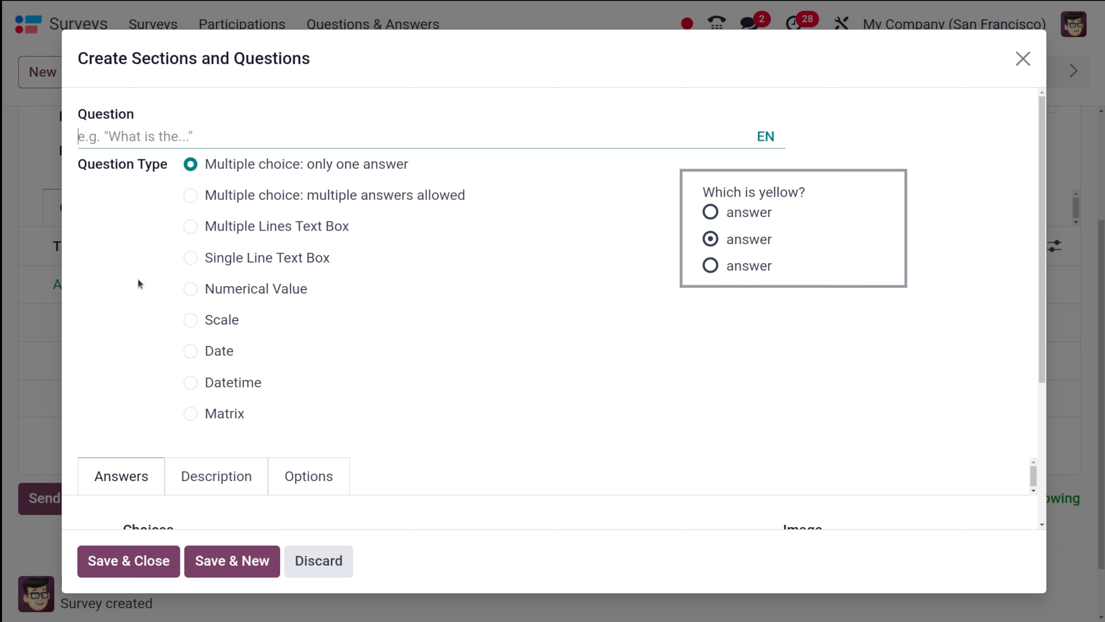
{"action": "scroll", "coordinate": [151, 304], "scroll_direction": "down", "scroll_amount": 5}
{"action": "scroll", "coordinate": [151, 303], "scroll_direction": "up", "scroll_amount": 5}
{"action": "type", "text": "rating"}
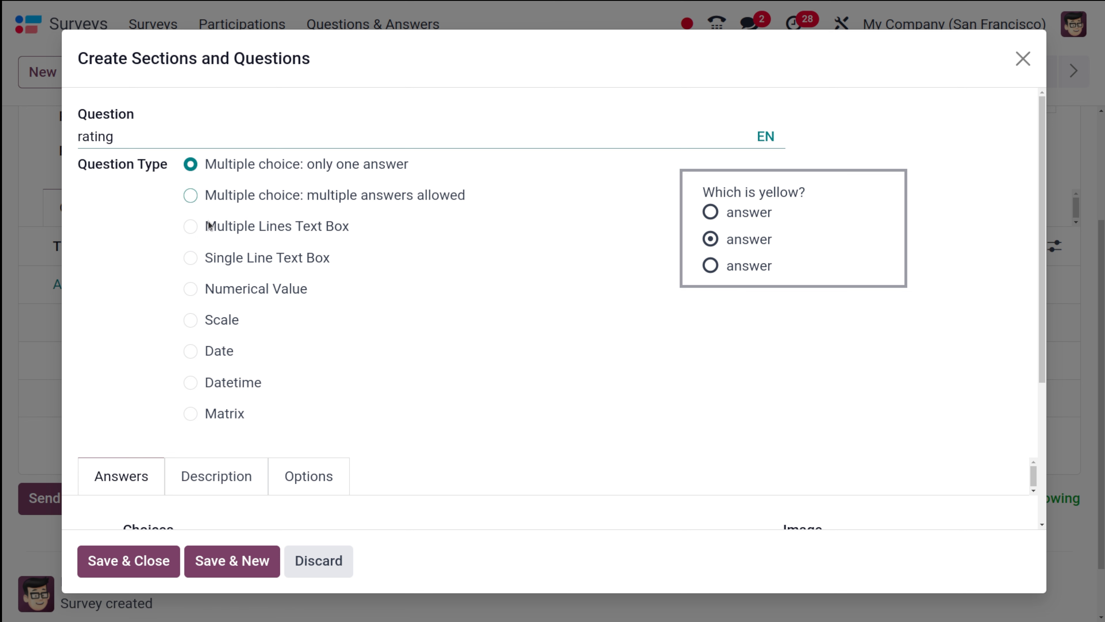
Step: Preview the Scale, Date, Datetime, Matrix and Single Line Text Box question types for the rating question
{"action": "left_click", "coordinate": [191, 321]}
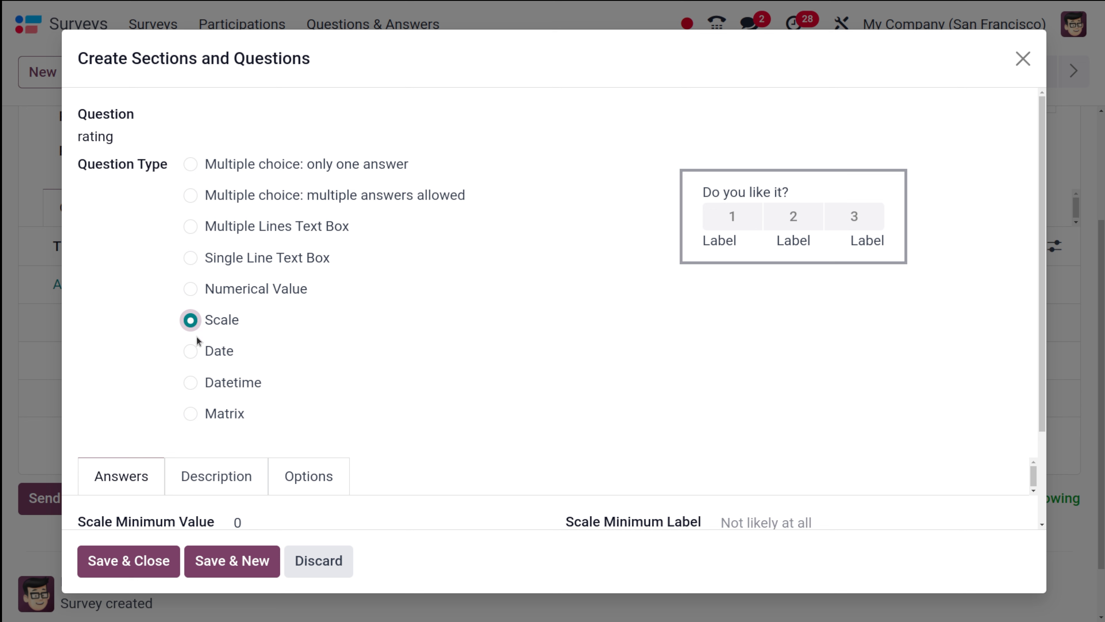
{"action": "left_click", "coordinate": [192, 352]}
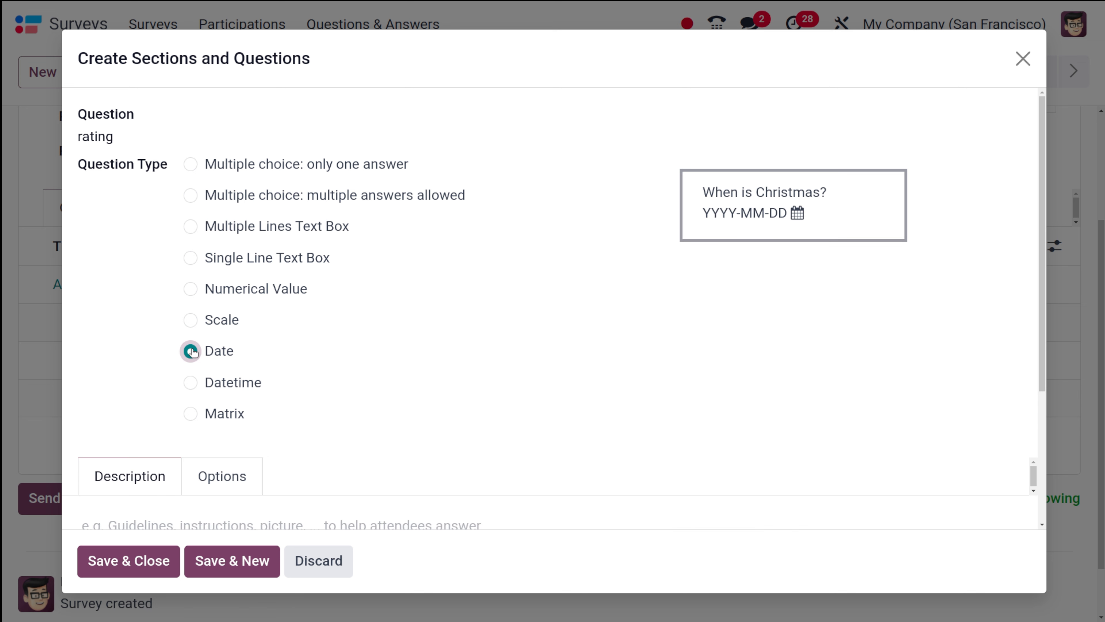
{"action": "left_click", "coordinate": [190, 382]}
{"action": "left_click", "coordinate": [190, 411]}
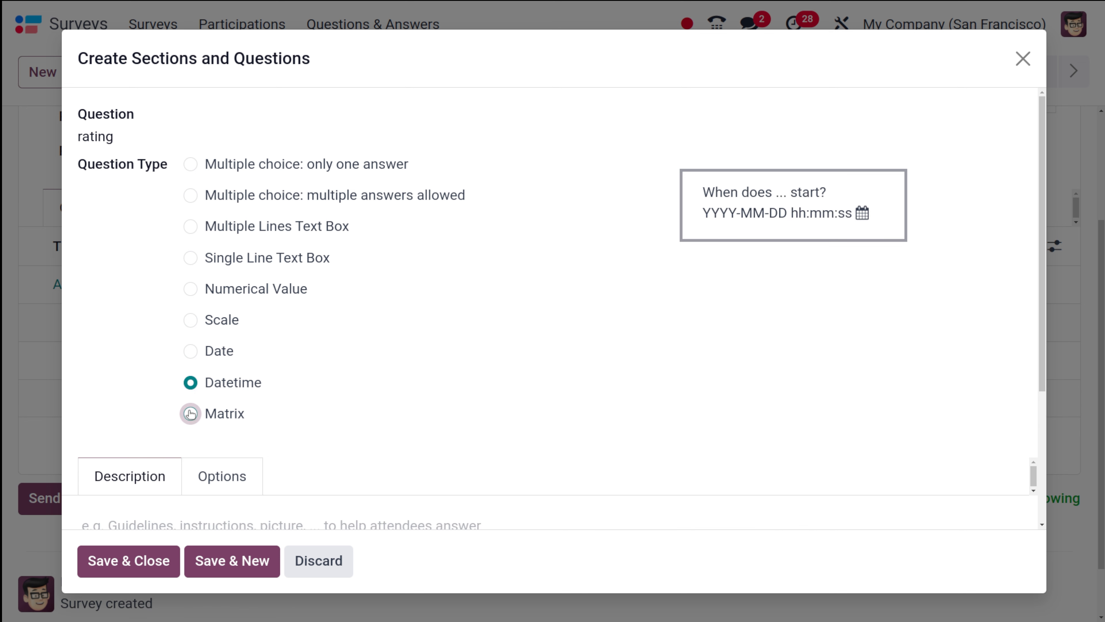
{"action": "left_click", "coordinate": [190, 257]}
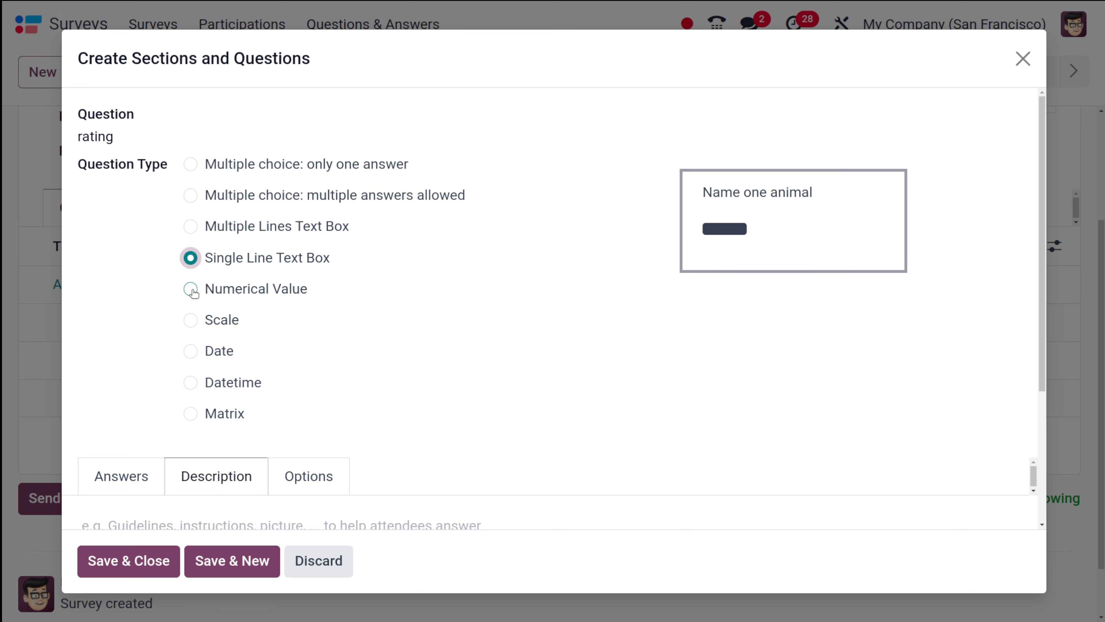
Step: Set the rating question's type to Scale and save it to the survey
{"action": "left_click", "coordinate": [191, 321]}
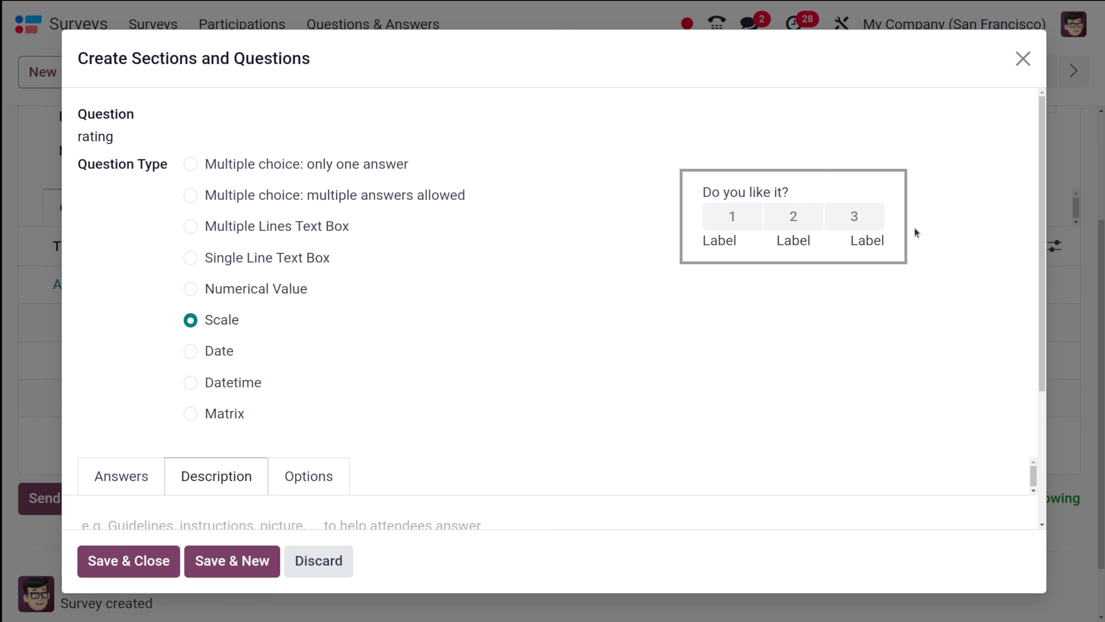
{"action": "scroll", "coordinate": [716, 307], "scroll_direction": "down", "scroll_amount": 4}
{"action": "scroll", "coordinate": [717, 308], "scroll_direction": "up", "scroll_amount": 4}
{"action": "left_click", "coordinate": [149, 552]}
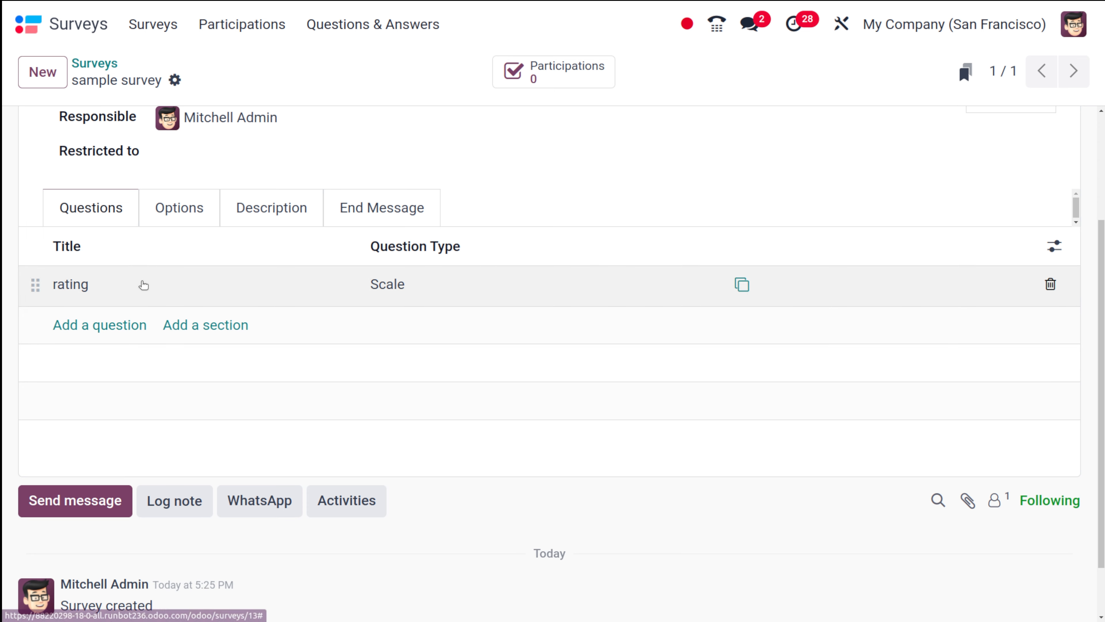
Step: Reopen the rating question, set its Scale Maximum Value to 5 and save it
{"action": "left_click", "coordinate": [143, 285]}
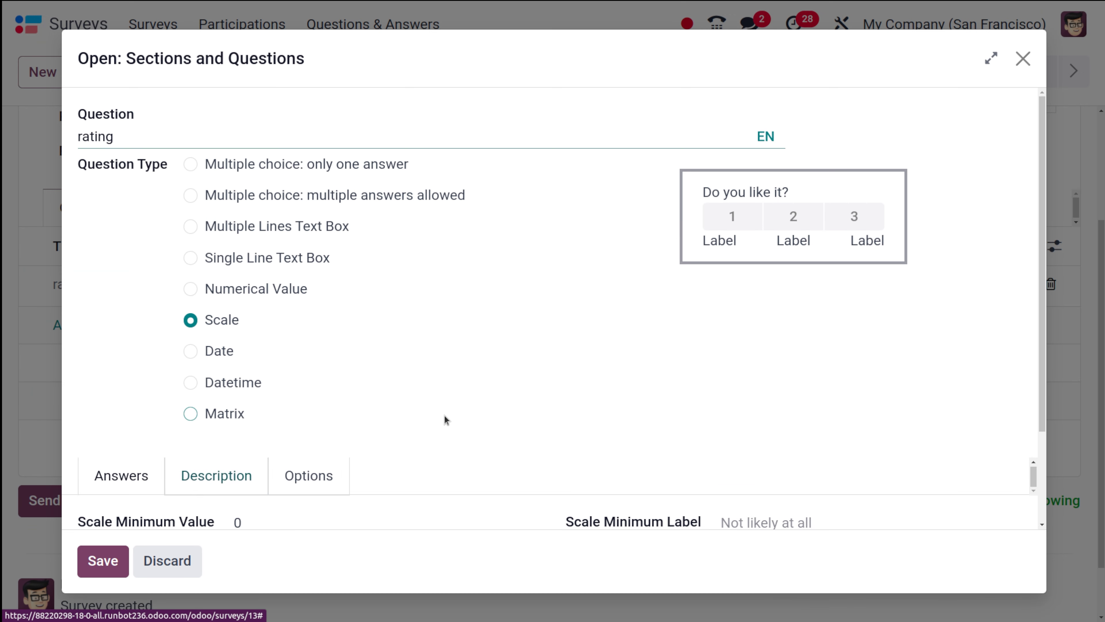
{"action": "scroll", "coordinate": [444, 417], "scroll_direction": "down", "scroll_amount": 3}
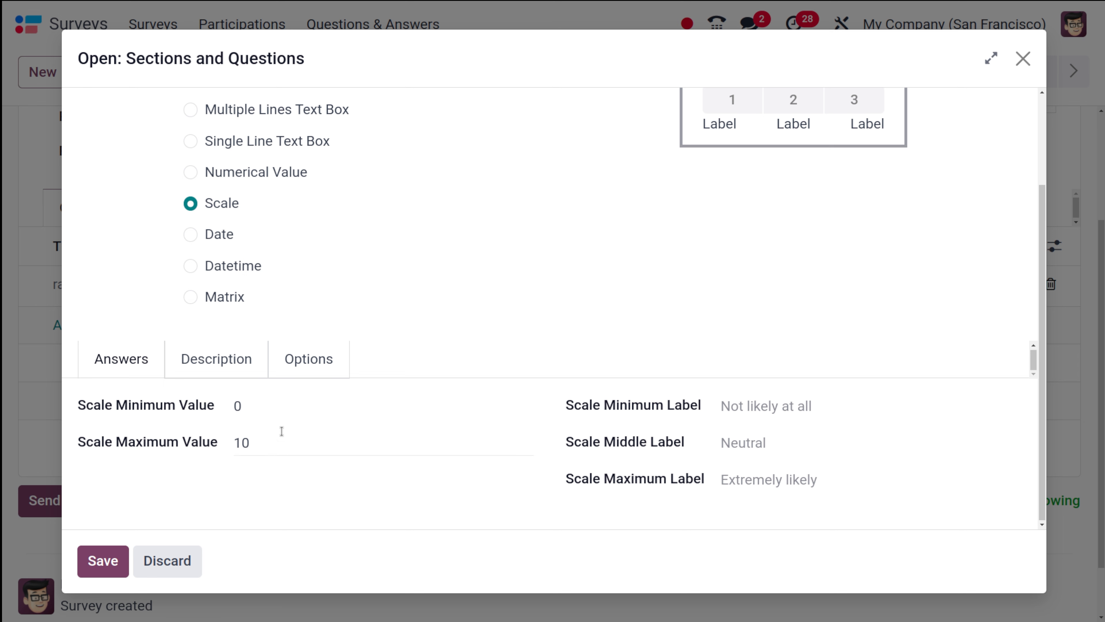
{"action": "left_click", "coordinate": [273, 449]}
{"action": "key", "text": "BackSpace"}
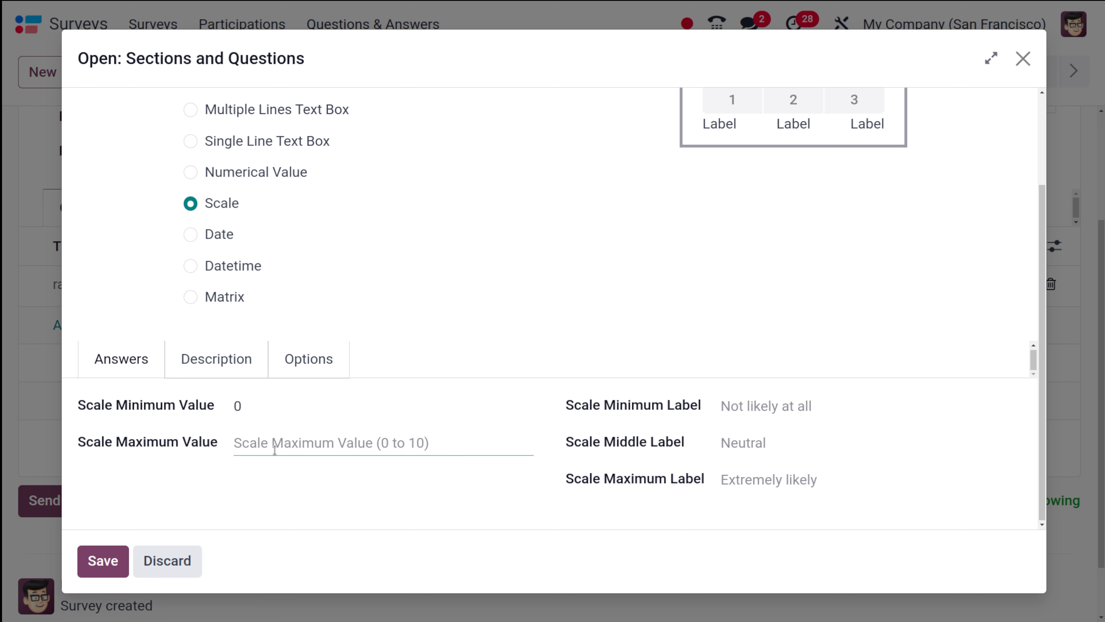
{"action": "type", "text": "5"}
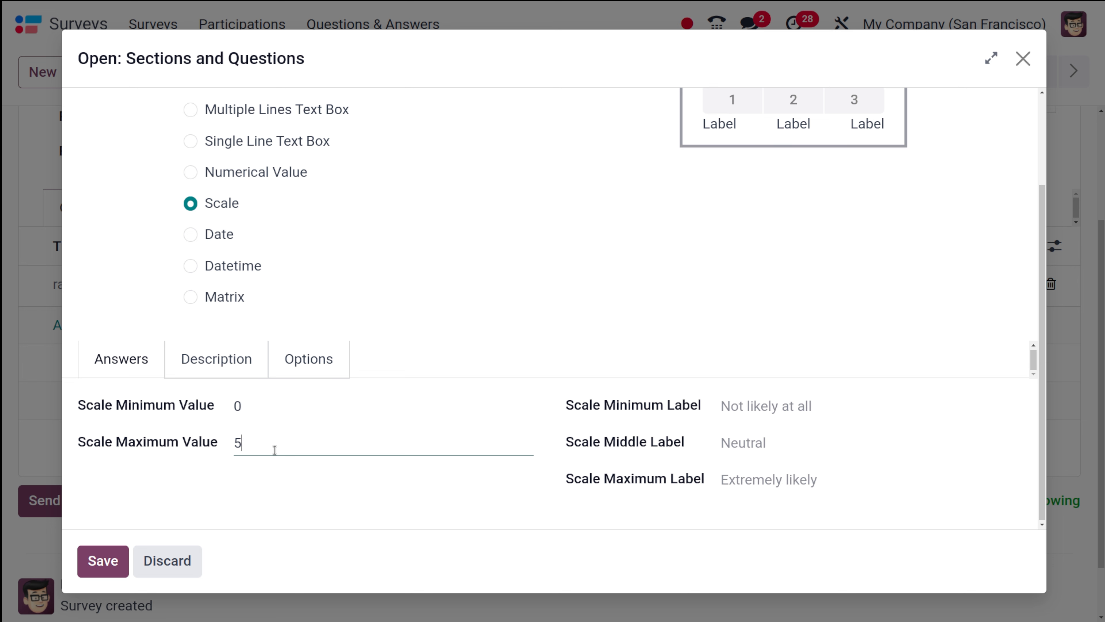
{"action": "left_click", "coordinate": [477, 333]}
{"action": "scroll", "coordinate": [472, 241], "scroll_direction": "up", "scroll_amount": 3}
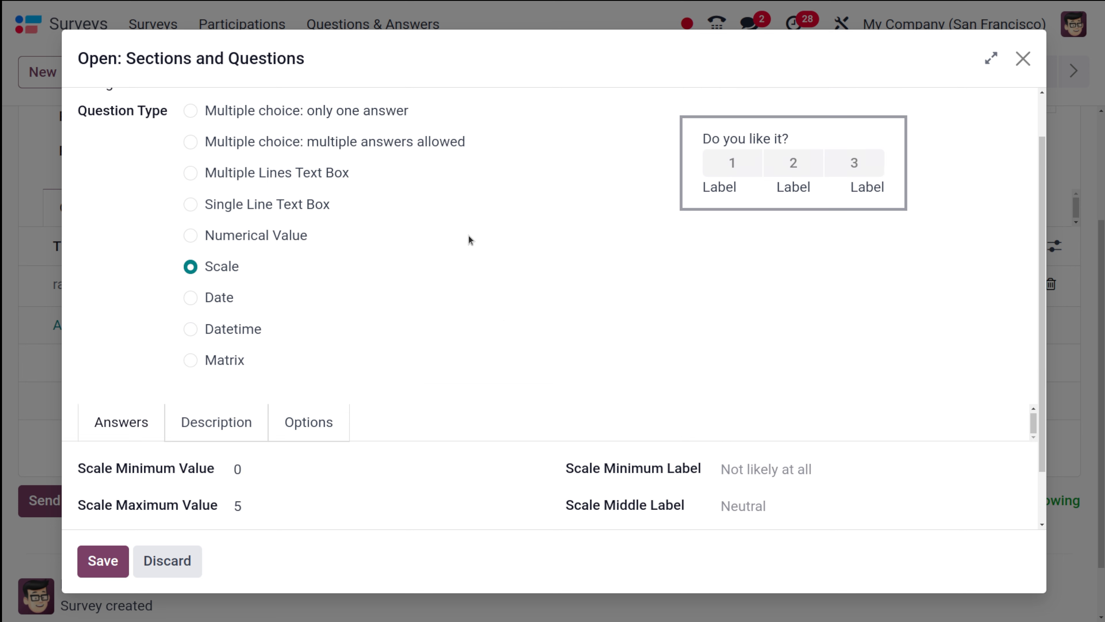
{"action": "left_click", "coordinate": [86, 559]}
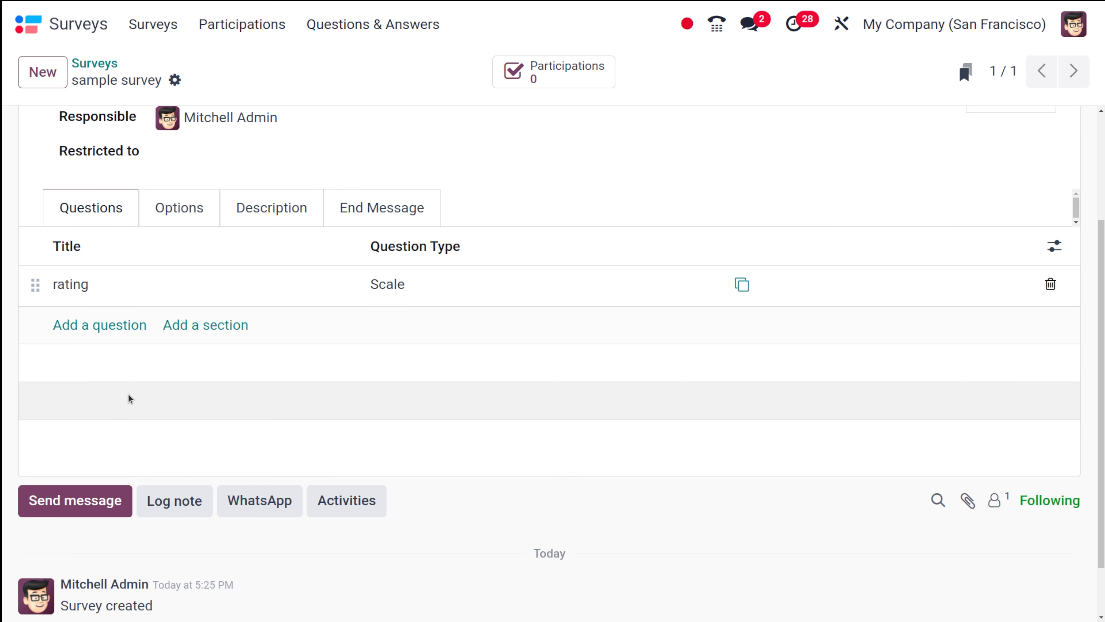
Step: Enable Allow Roaming in the survey's question options
{"action": "left_click", "coordinate": [163, 212]}
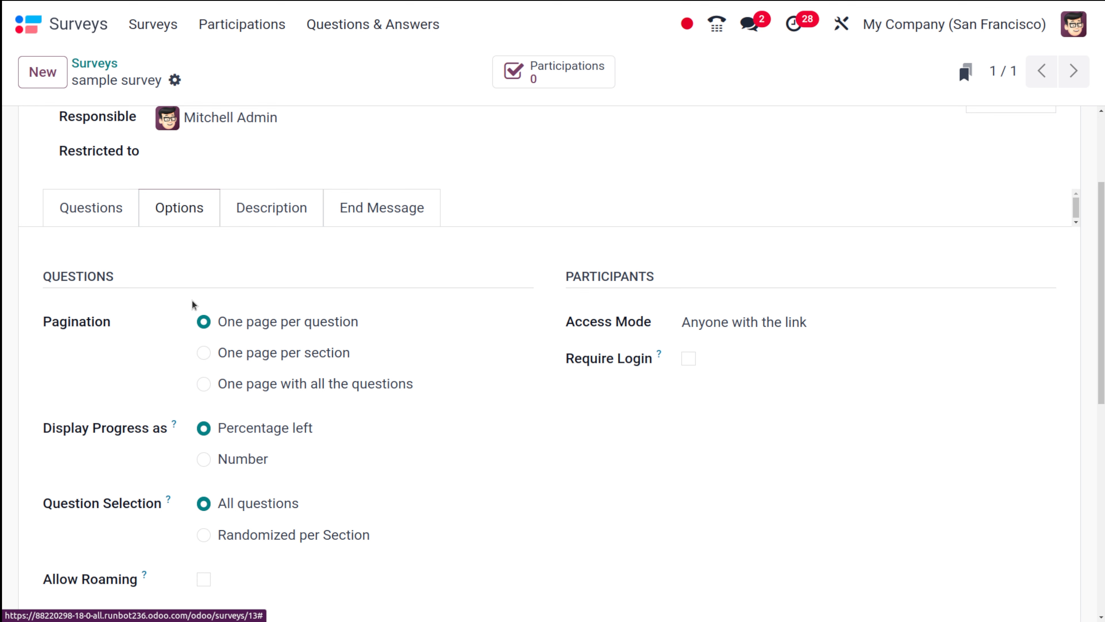
{"action": "scroll", "coordinate": [261, 363], "scroll_direction": "down", "scroll_amount": 2}
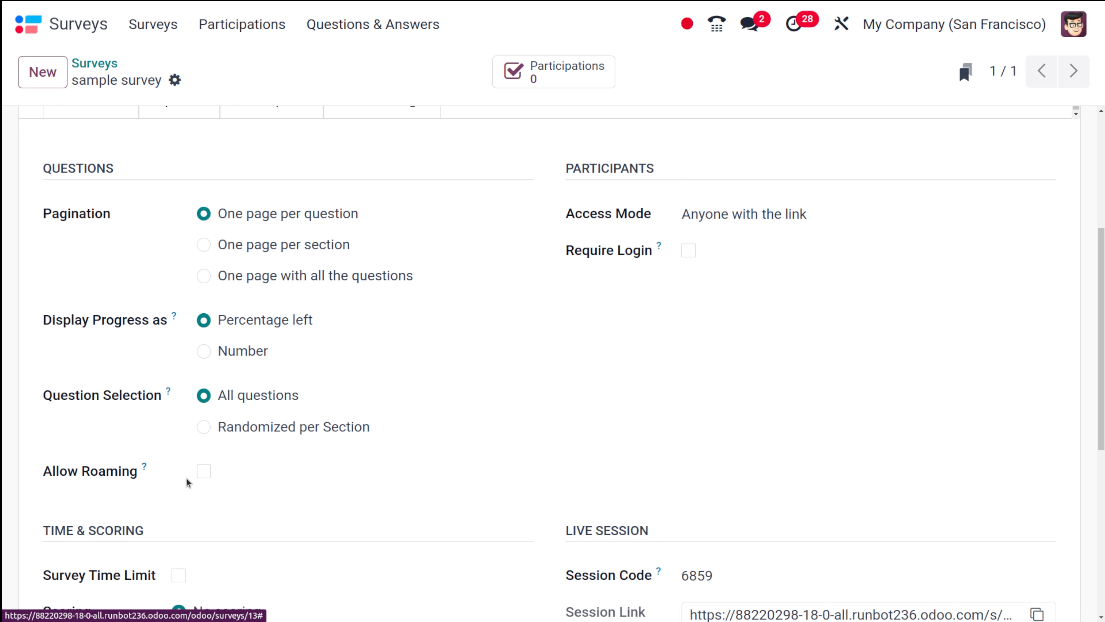
{"action": "left_click", "coordinate": [204, 471]}
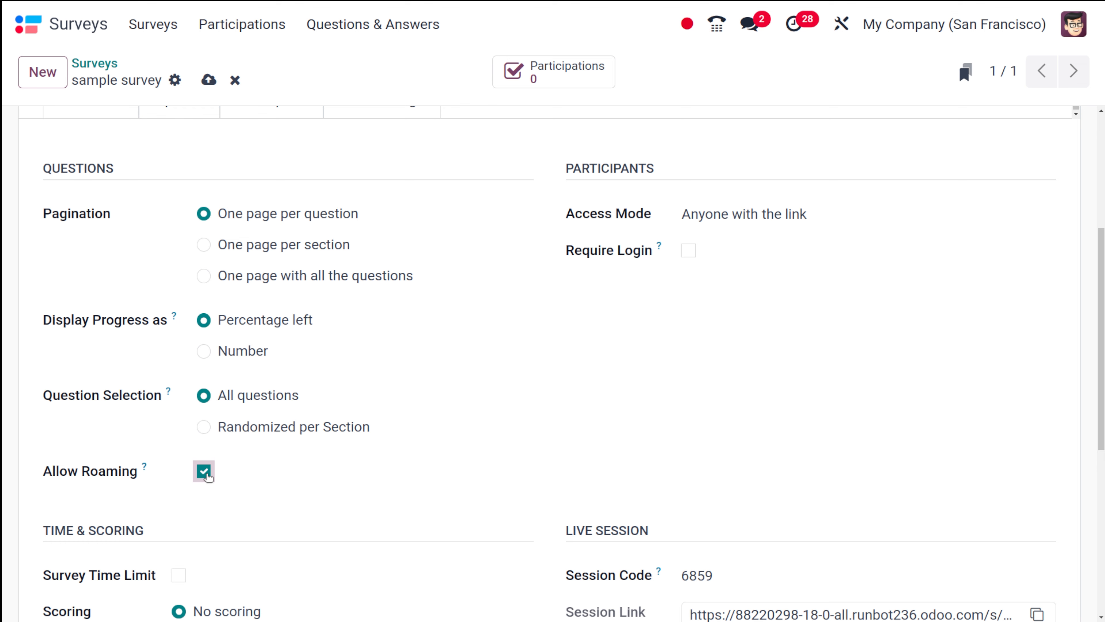
Step: Enable the Survey Time Limit and set the scoring to Scoring with answers after each page
{"action": "scroll", "coordinate": [253, 429], "scroll_direction": "down", "scroll_amount": 3}
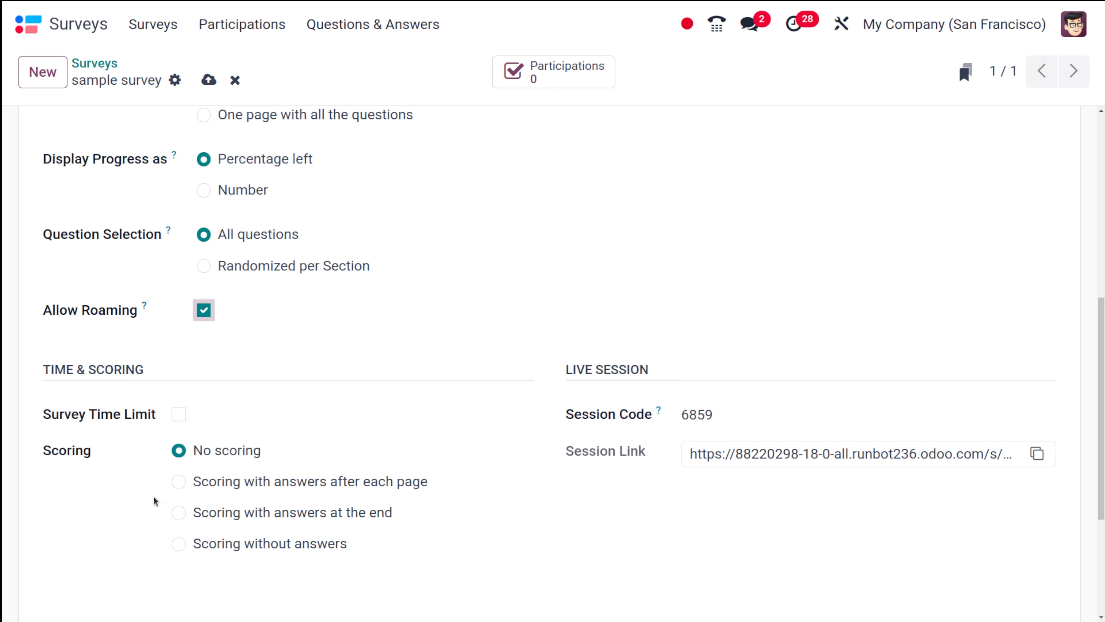
{"action": "scroll", "coordinate": [157, 505], "scroll_direction": "down", "scroll_amount": 3}
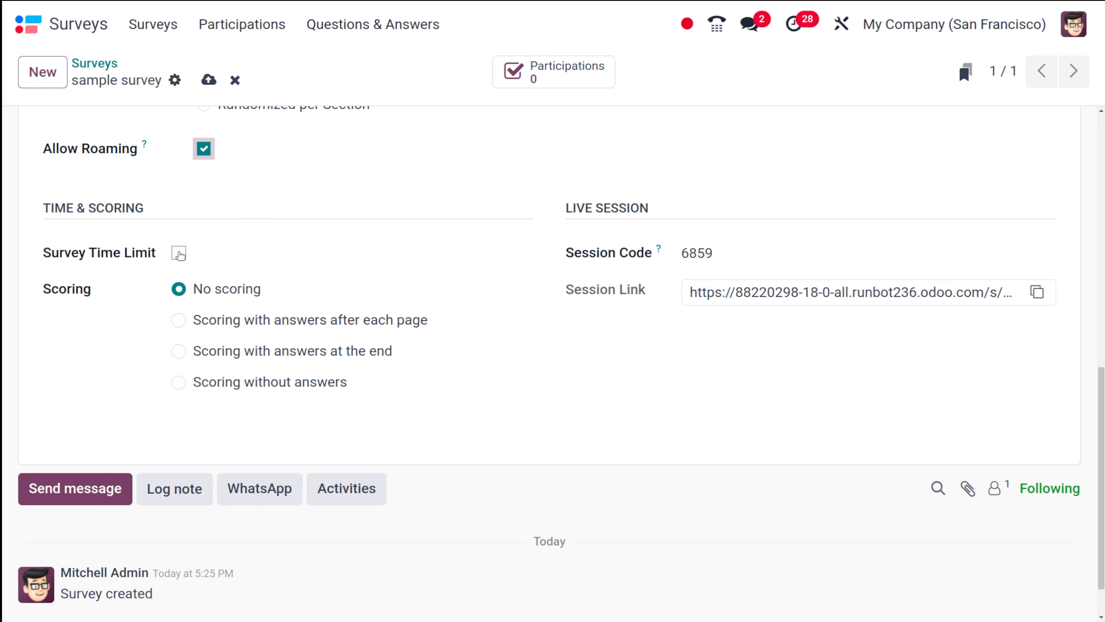
{"action": "left_click", "coordinate": [178, 254]}
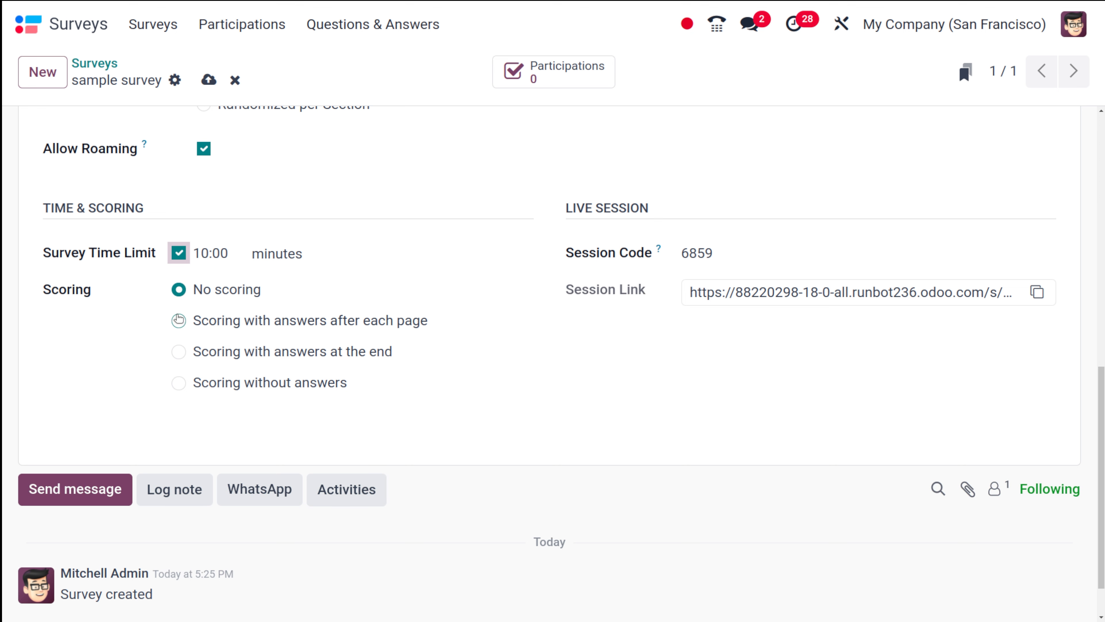
{"action": "left_click", "coordinate": [178, 320]}
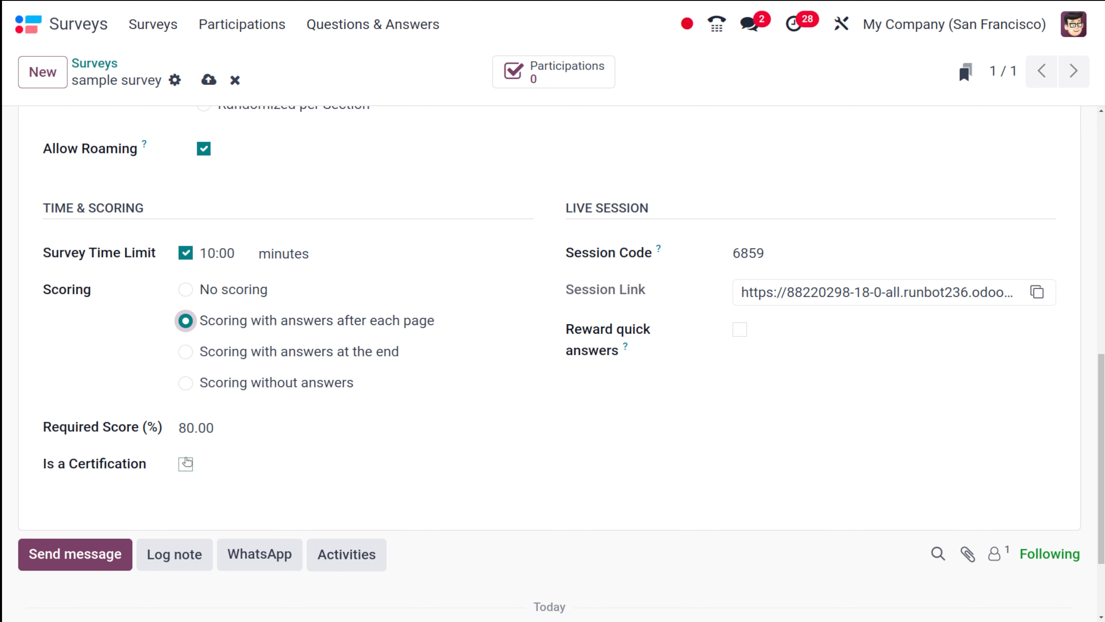
Step: Mark the survey as a certification with a validity of 2 and the Survey: Certification Success email template
{"action": "left_click", "coordinate": [186, 463]}
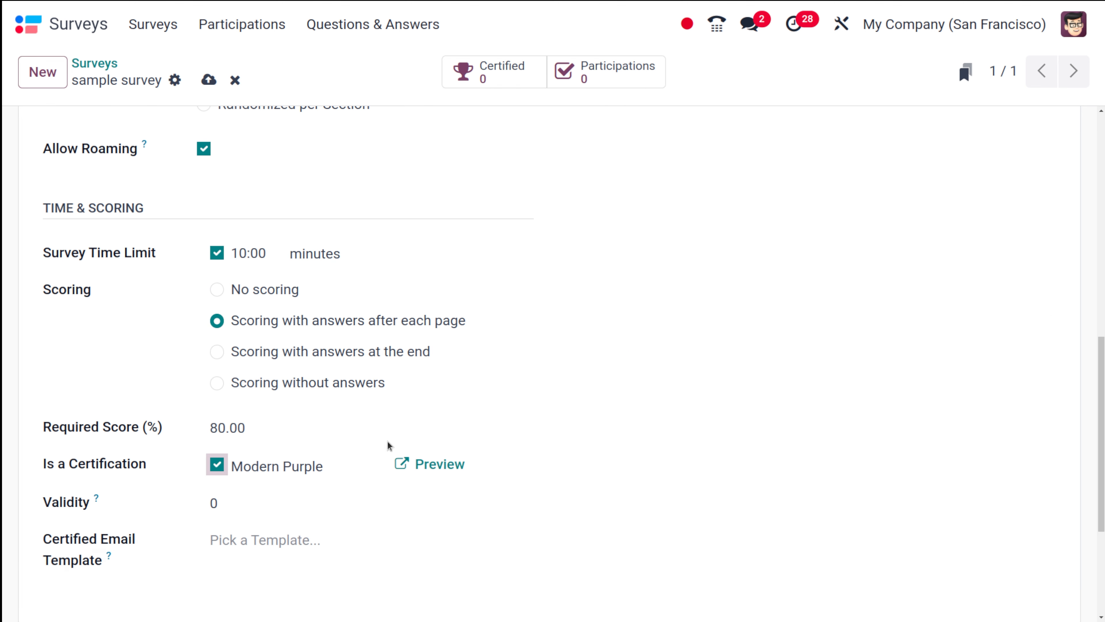
{"action": "left_click", "coordinate": [244, 505]}
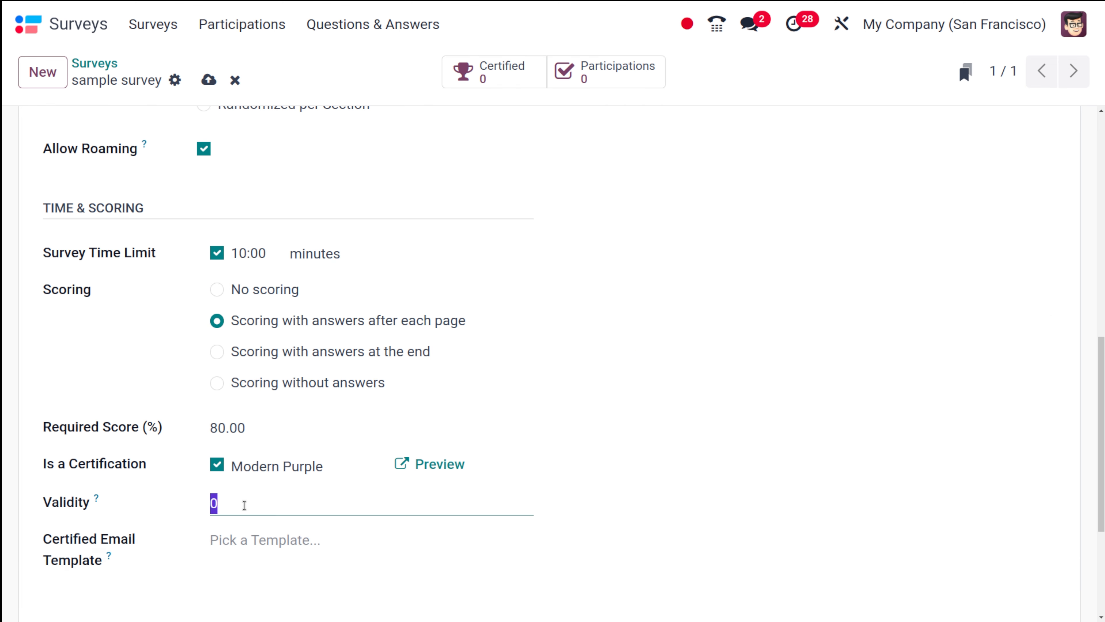
{"action": "type", "text": "5"}
{"action": "left_click", "coordinate": [283, 536]}
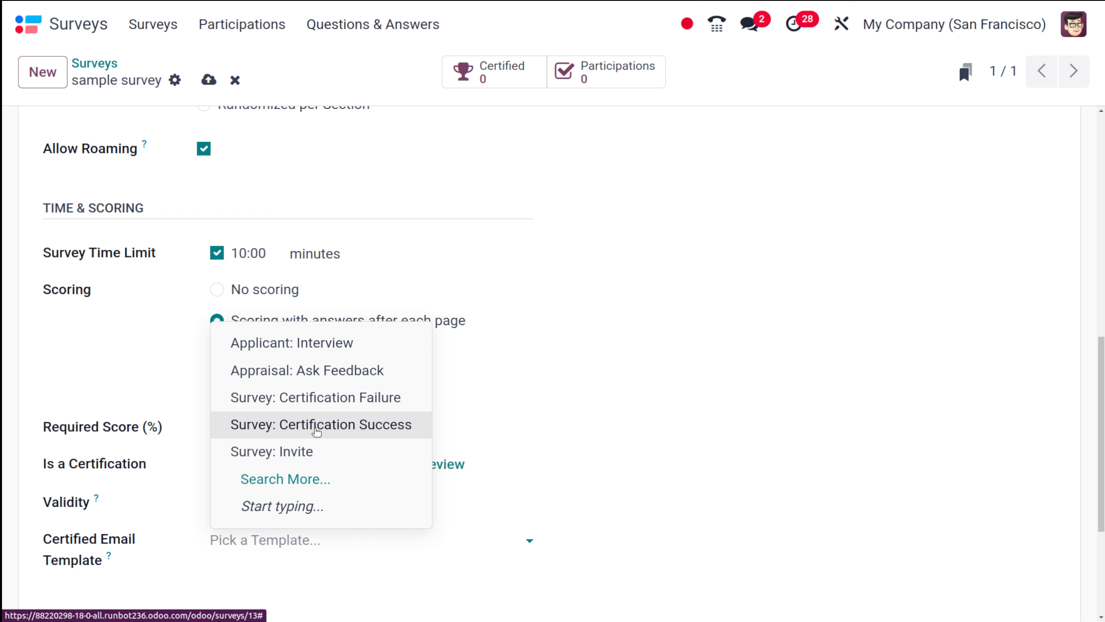
{"action": "left_click", "coordinate": [316, 431]}
Step: Review the participants' Access Mode choices, and switch Require Login on and back off
{"action": "scroll", "coordinate": [499, 386], "scroll_direction": "up", "scroll_amount": 8}
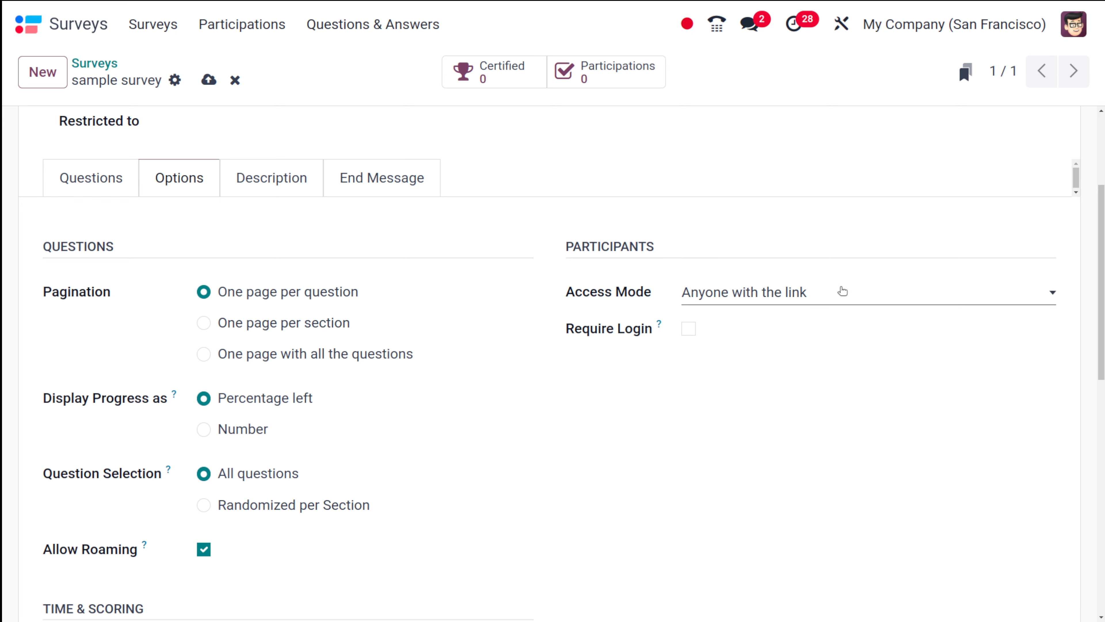
{"action": "left_click", "coordinate": [846, 298]}
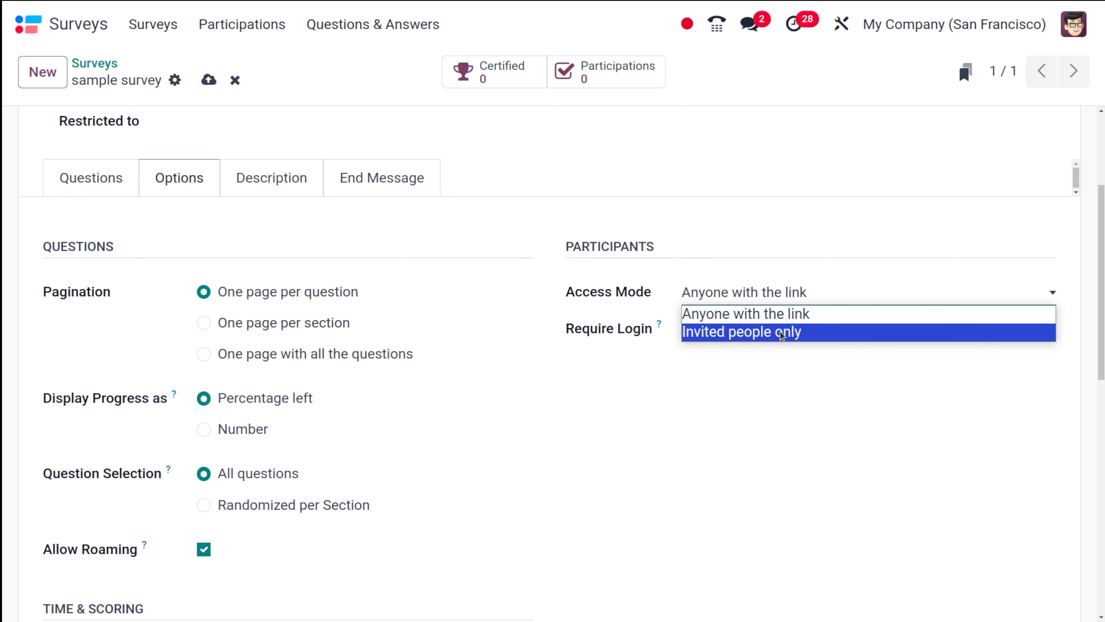
{"action": "left_click", "coordinate": [754, 396]}
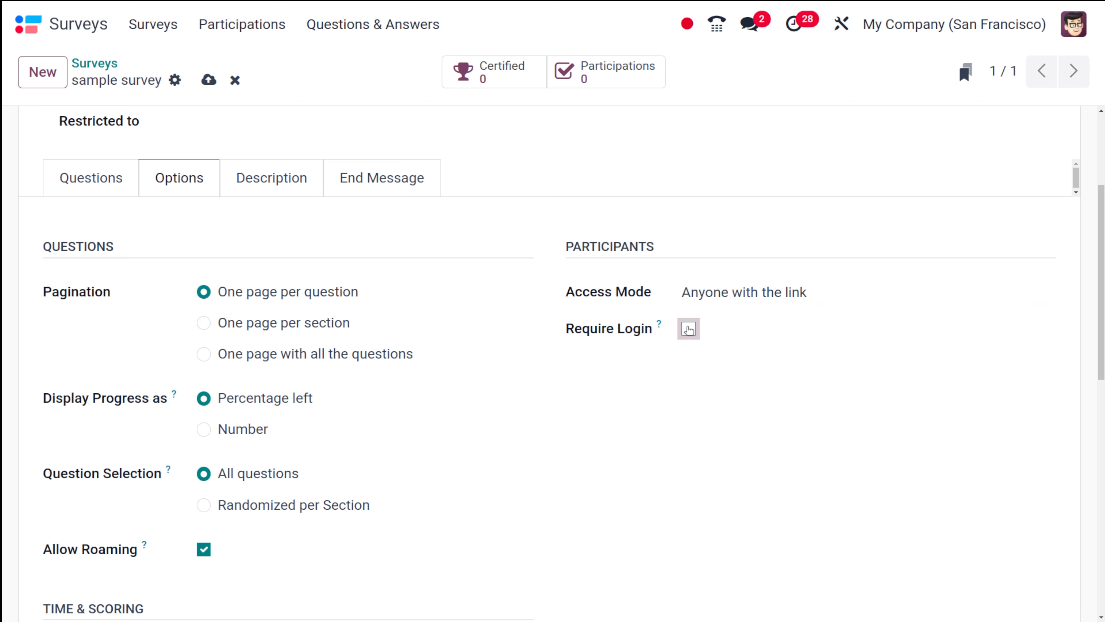
{"action": "left_click", "coordinate": [688, 329]}
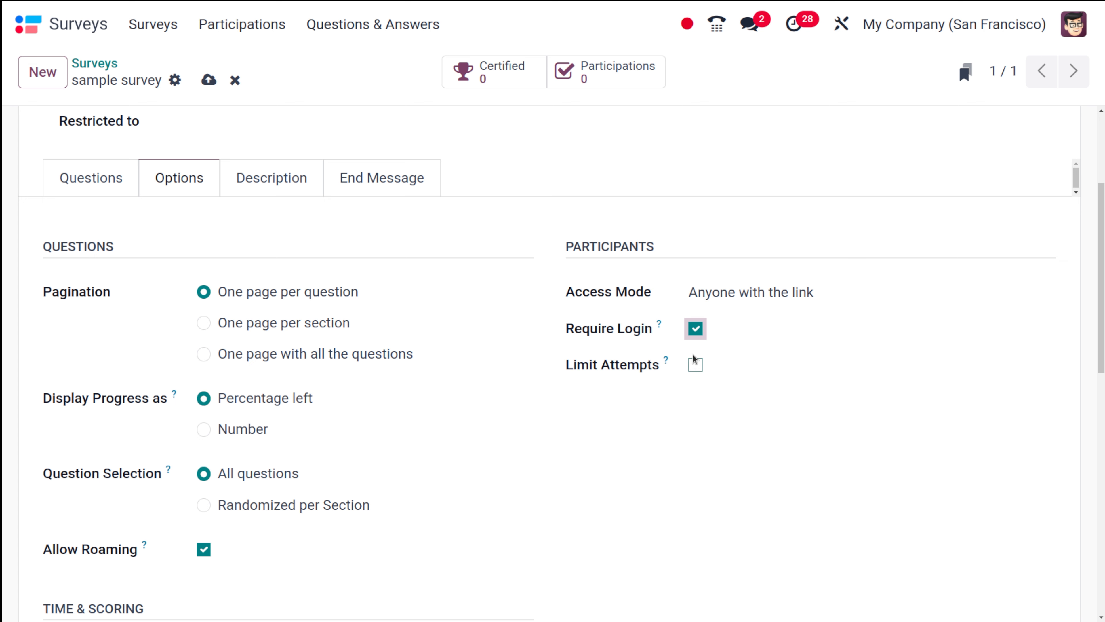
{"action": "left_click", "coordinate": [695, 329]}
Step: Try Scoring with answers at the end and Scoring without answers, and switch the scoring to No scoring
{"action": "scroll", "coordinate": [503, 444], "scroll_direction": "down", "scroll_amount": 5}
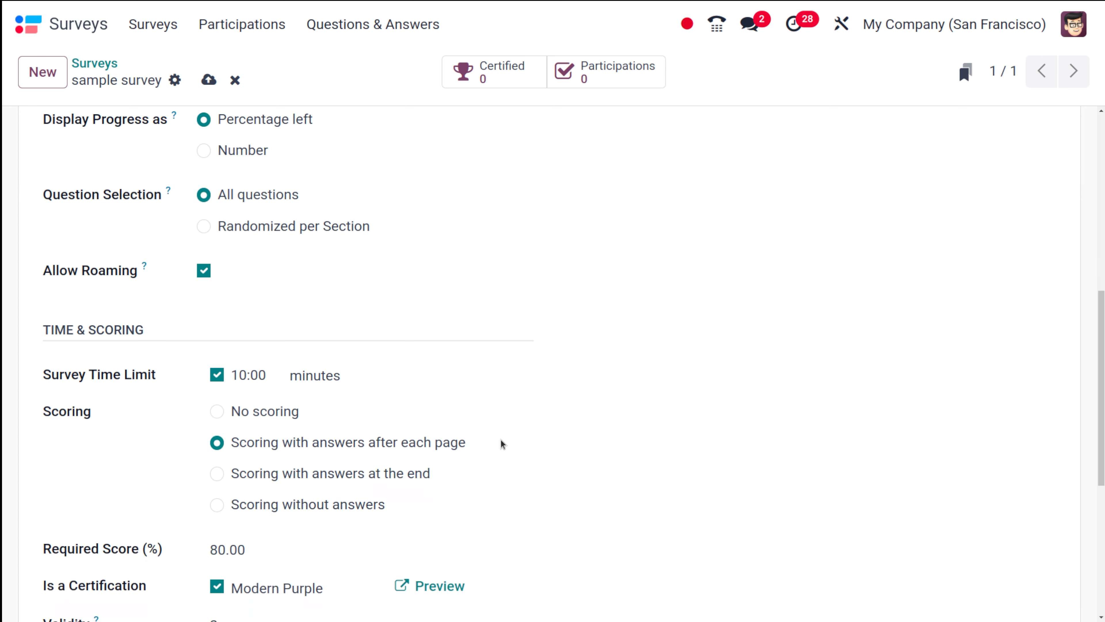
{"action": "scroll", "coordinate": [503, 444], "scroll_direction": "down", "scroll_amount": 5}
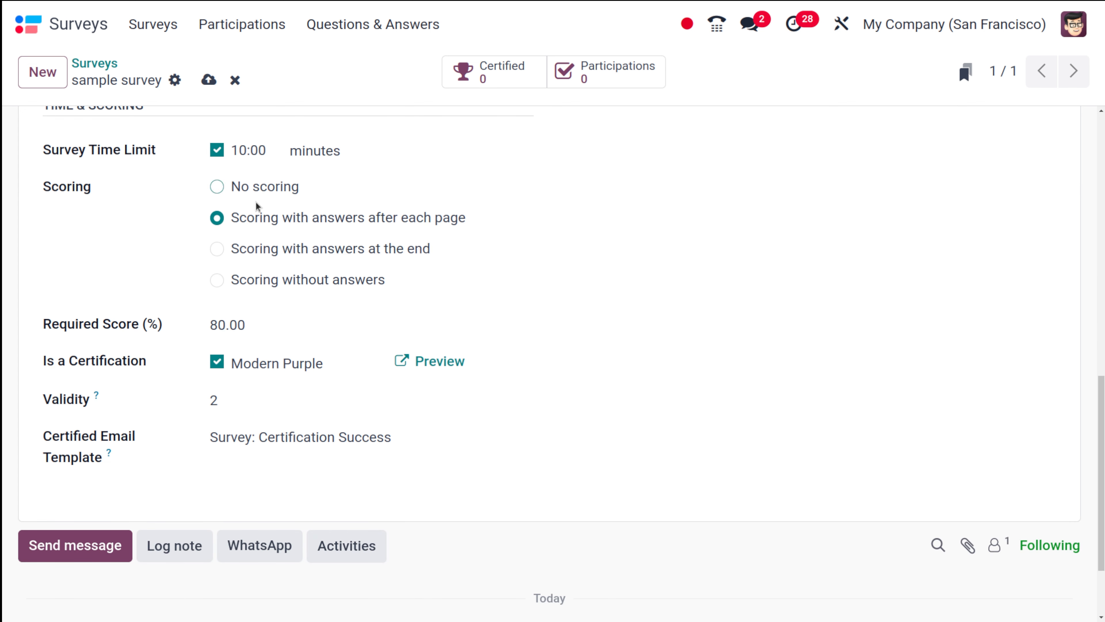
{"action": "left_click", "coordinate": [217, 249]}
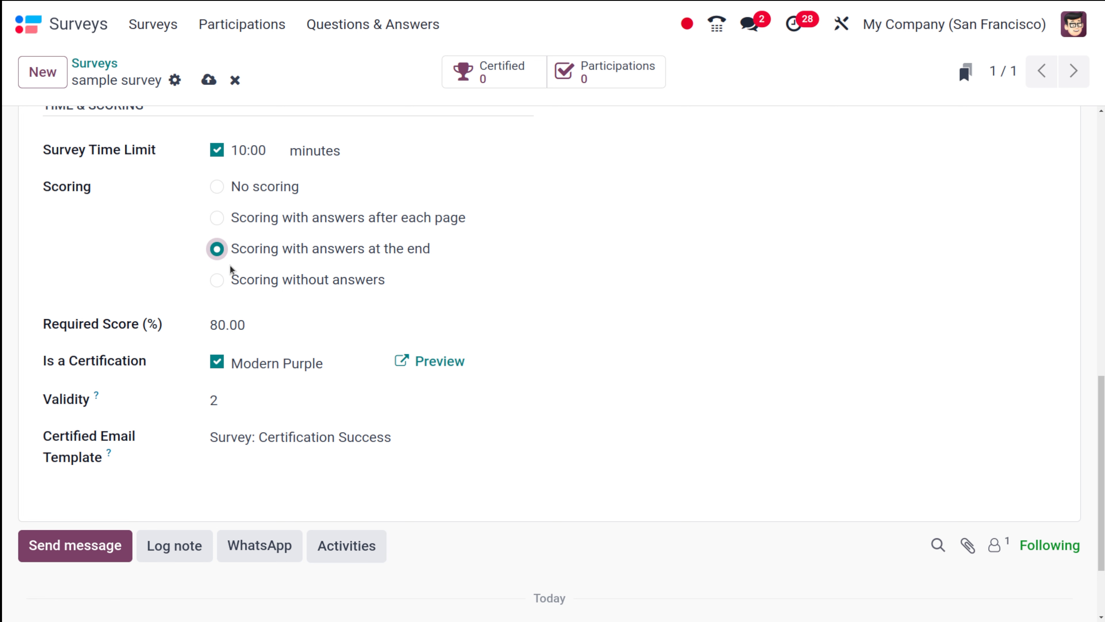
{"action": "left_click", "coordinate": [217, 281]}
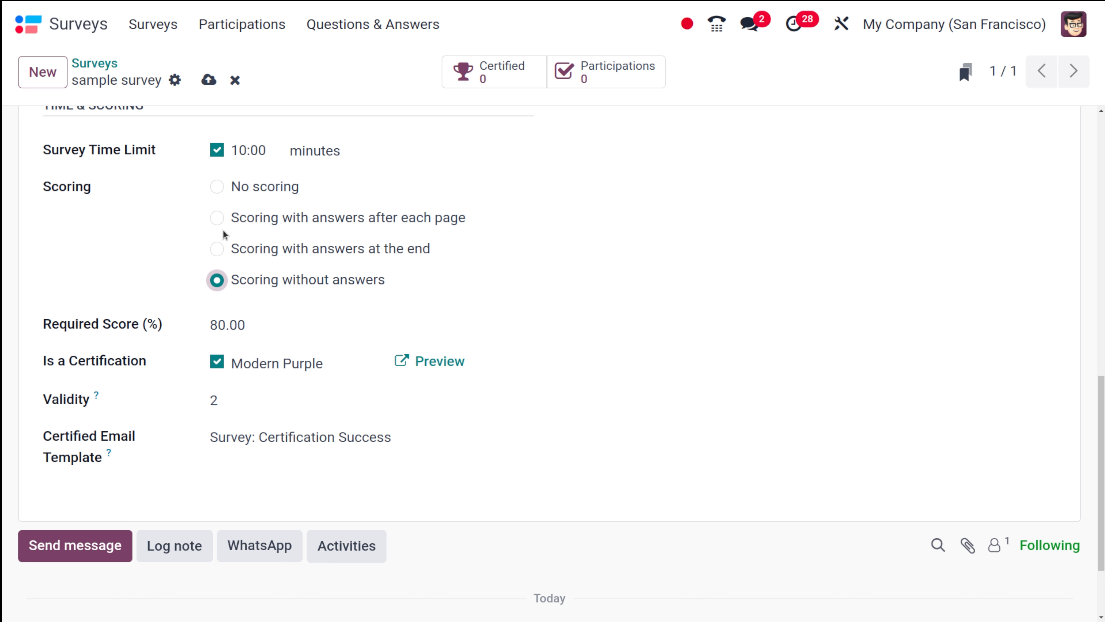
{"action": "left_click", "coordinate": [217, 186]}
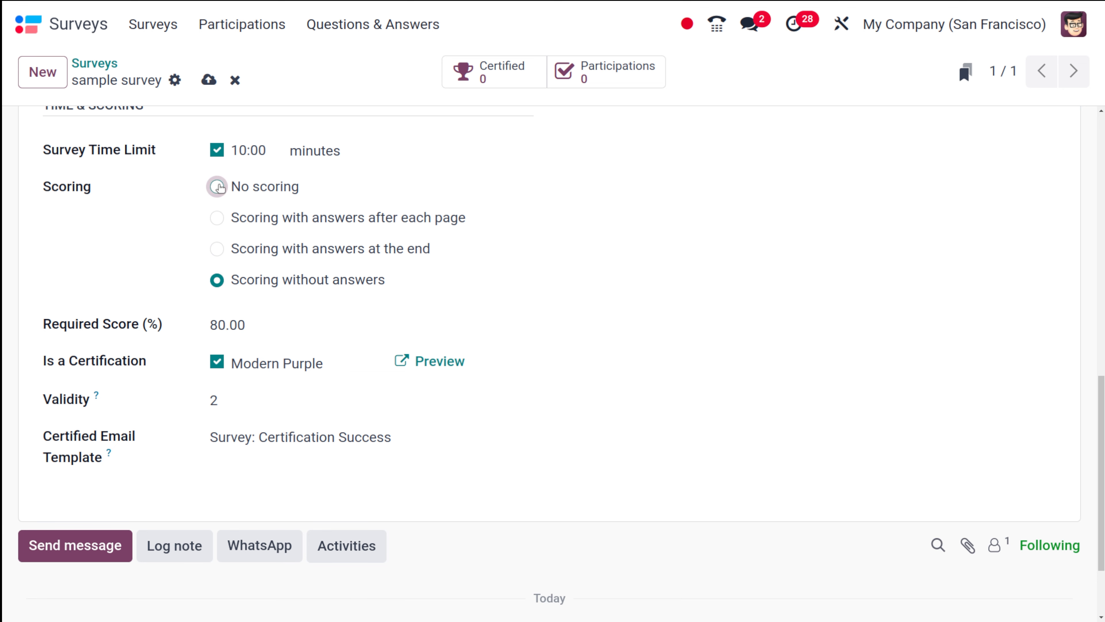
Step: Set the sample survey's scoring to Scoring with answers after each page
{"action": "scroll", "coordinate": [390, 229], "scroll_direction": "up", "scroll_amount": 2}
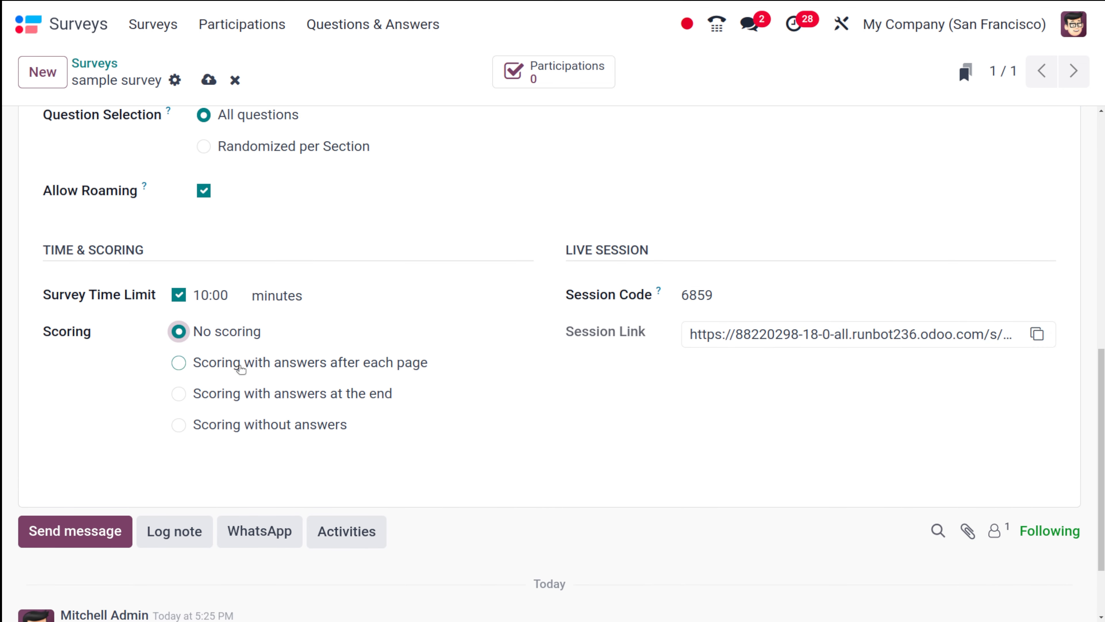
{"action": "left_click", "coordinate": [178, 364]}
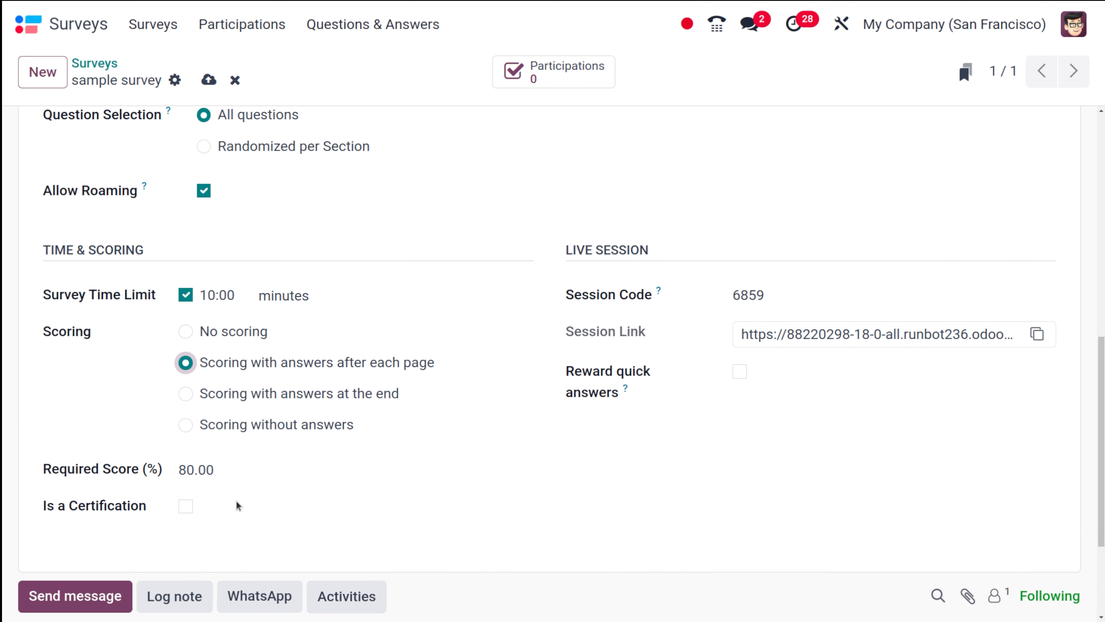
Step: Look at the sample survey's Description and End Message content areas
{"action": "scroll", "coordinate": [355, 348], "scroll_direction": "up", "scroll_amount": 10}
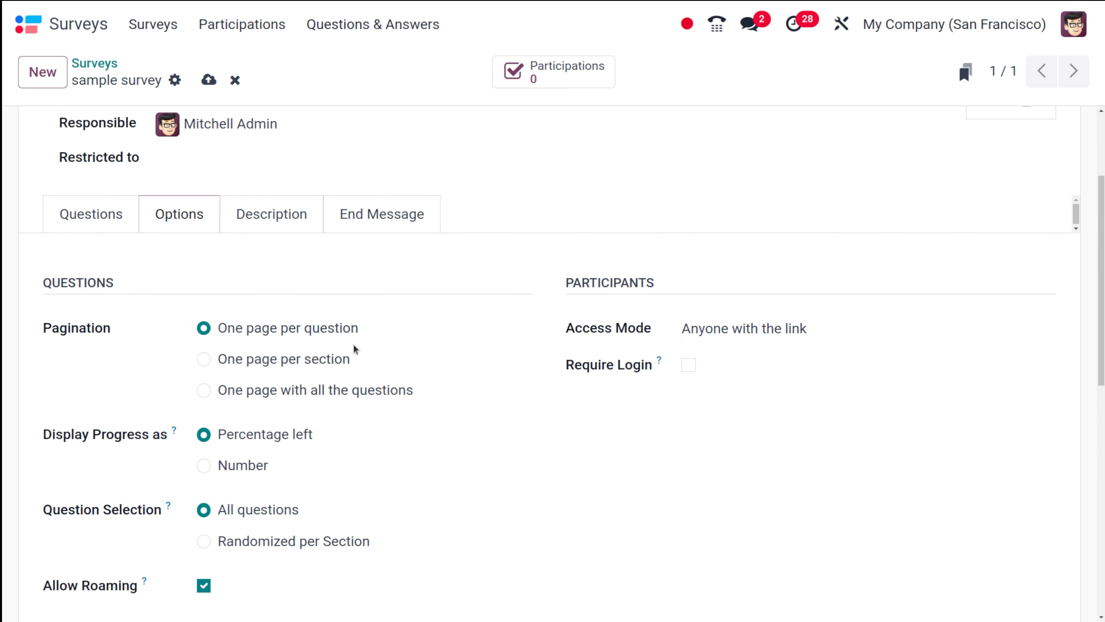
{"action": "left_click", "coordinate": [268, 295]}
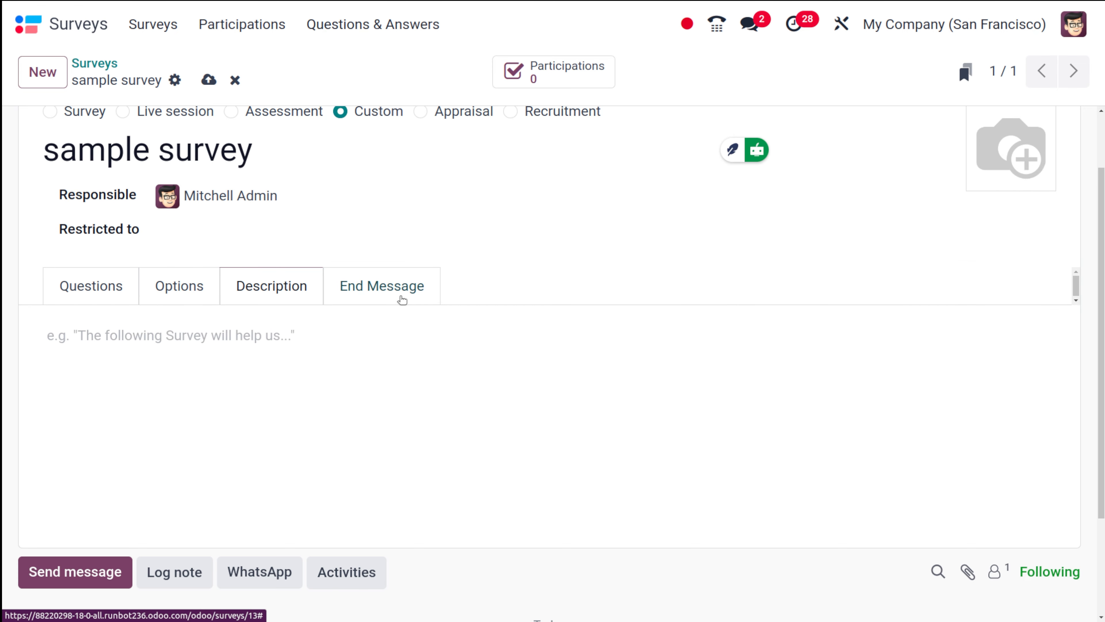
{"action": "left_click", "coordinate": [412, 298]}
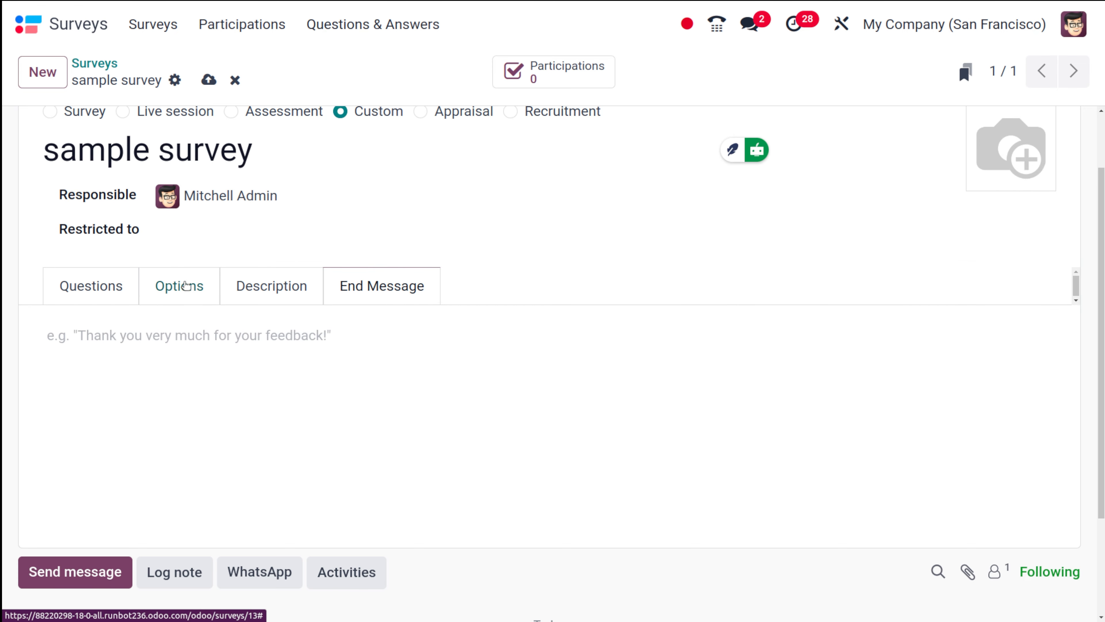
Step: Return to the survey's options and try to save the survey with roaming allowed, staying on the form
{"action": "left_click", "coordinate": [186, 285]}
{"action": "scroll", "coordinate": [311, 295], "scroll_direction": "up", "scroll_amount": 2}
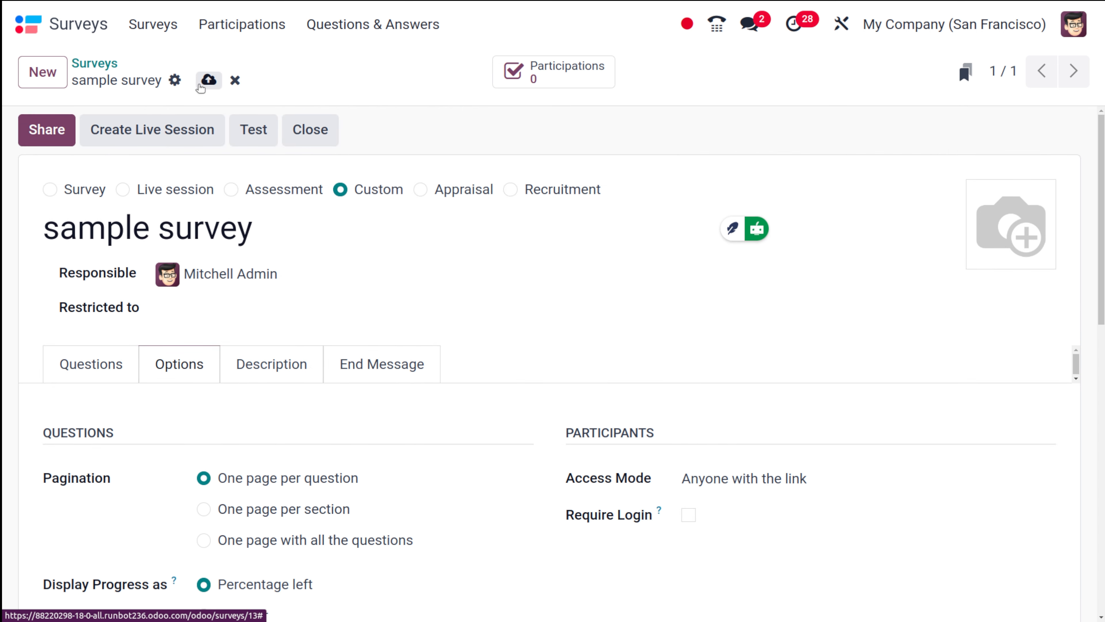
{"action": "left_click", "coordinate": [200, 85]}
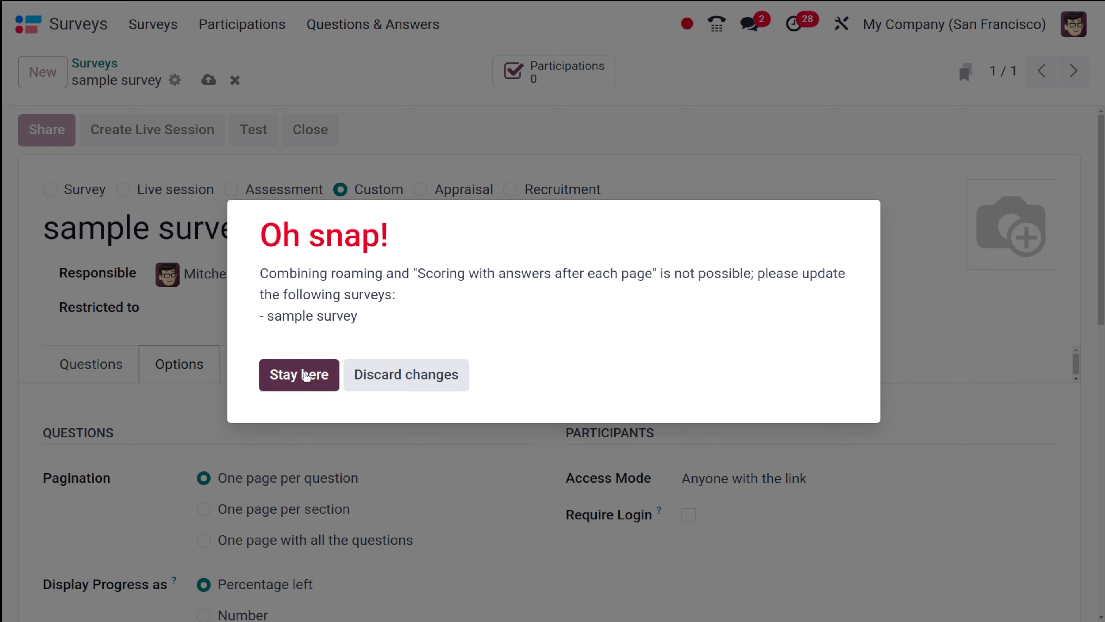
{"action": "left_click", "coordinate": [307, 375]}
Step: Set the scoring to No scoring and save the sample survey
{"action": "scroll", "coordinate": [307, 377], "scroll_direction": "down", "scroll_amount": 8}
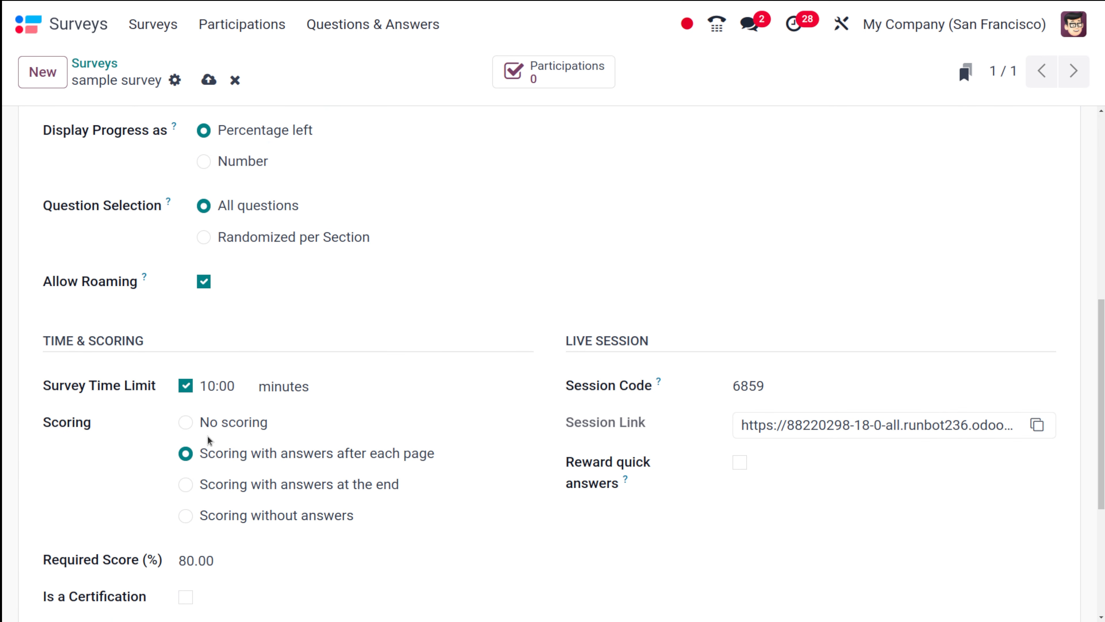
{"action": "left_click", "coordinate": [186, 422]}
{"action": "scroll", "coordinate": [384, 356], "scroll_direction": "up", "scroll_amount": 8}
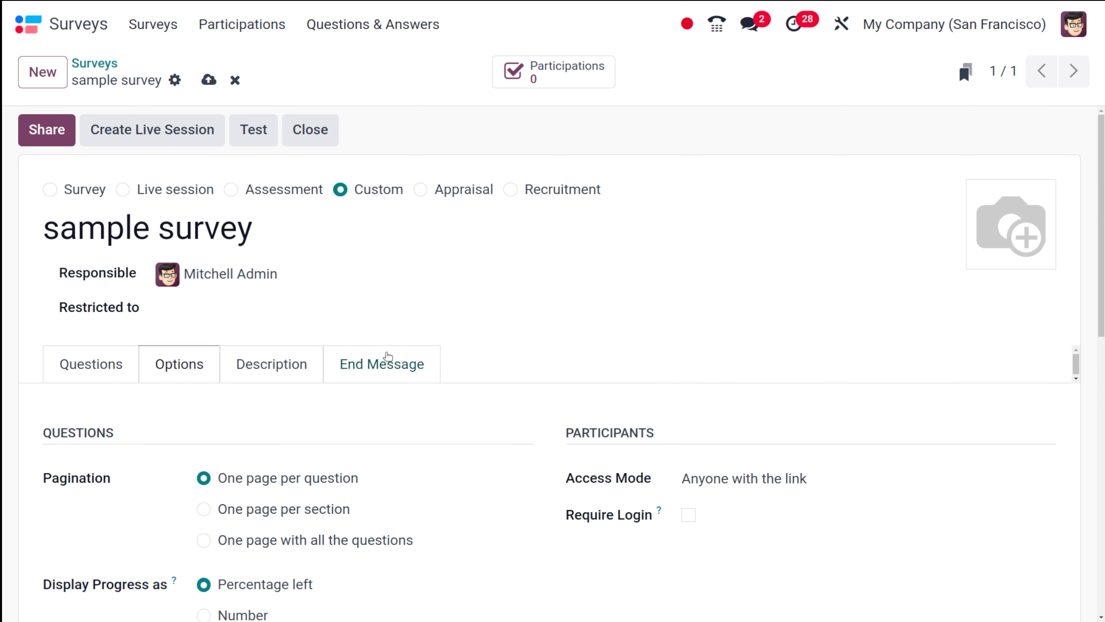
{"action": "left_click", "coordinate": [209, 79]}
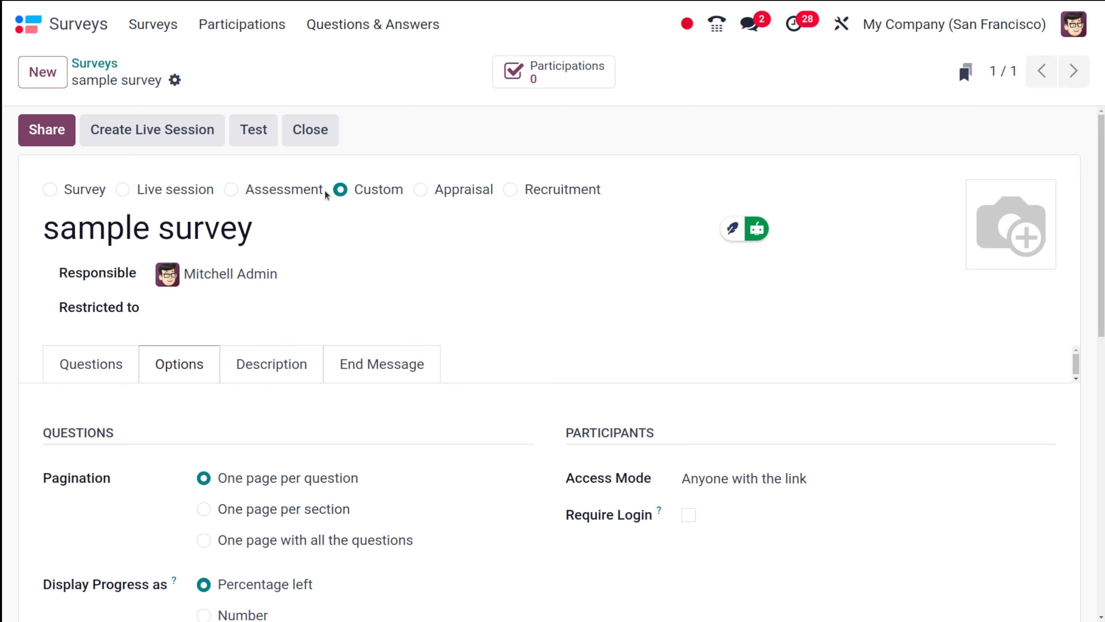
{"action": "scroll", "coordinate": [331, 277], "scroll_direction": "down", "scroll_amount": 12}
{"action": "scroll", "coordinate": [333, 276], "scroll_direction": "up", "scroll_amount": 9}
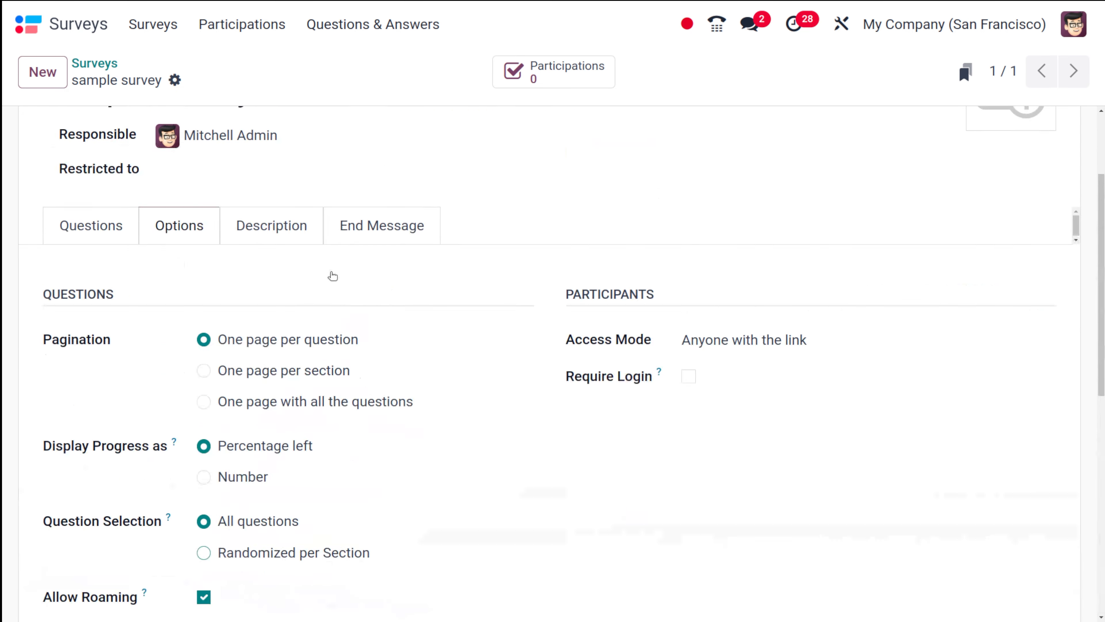
{"action": "scroll", "coordinate": [332, 276], "scroll_direction": "up", "scroll_amount": 3}
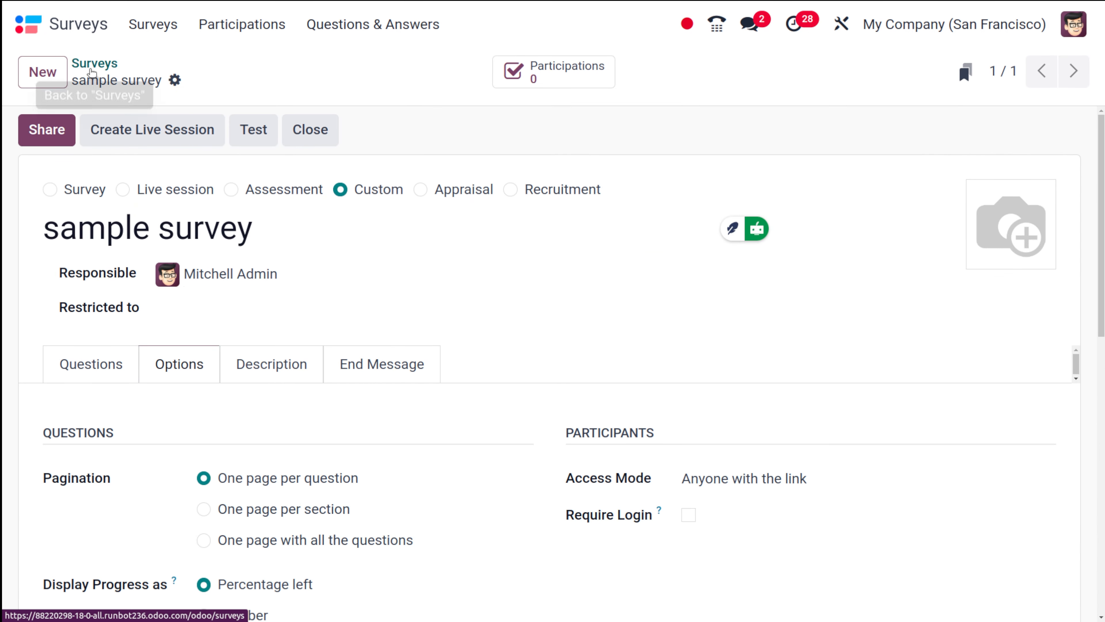
Step: Return to the list of surveys and open the Test for rating survey
{"action": "left_click", "coordinate": [91, 64]}
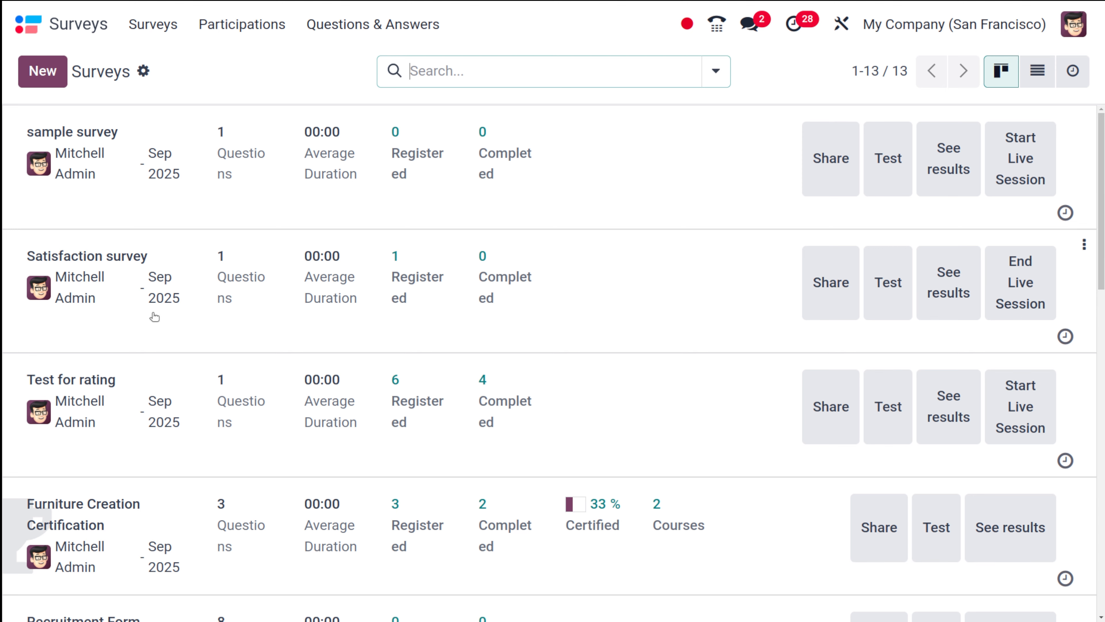
{"action": "scroll", "coordinate": [165, 454], "scroll_direction": "down", "scroll_amount": 4}
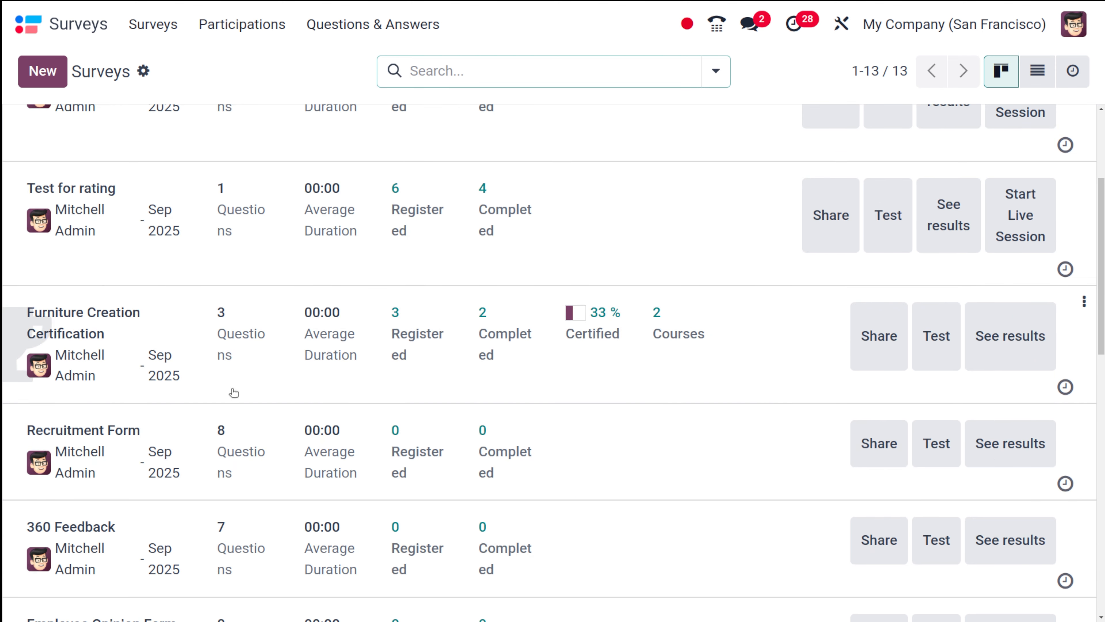
{"action": "scroll", "coordinate": [173, 480], "scroll_direction": "down", "scroll_amount": 3}
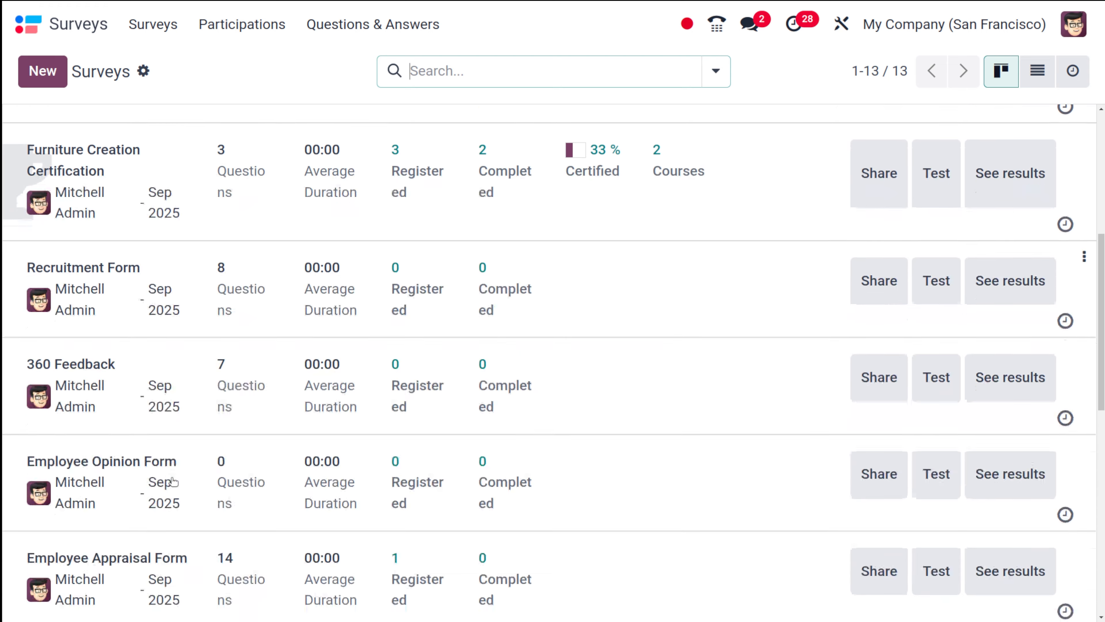
{"action": "scroll", "coordinate": [172, 481], "scroll_direction": "up", "scroll_amount": 5}
{"action": "left_click", "coordinate": [135, 287]}
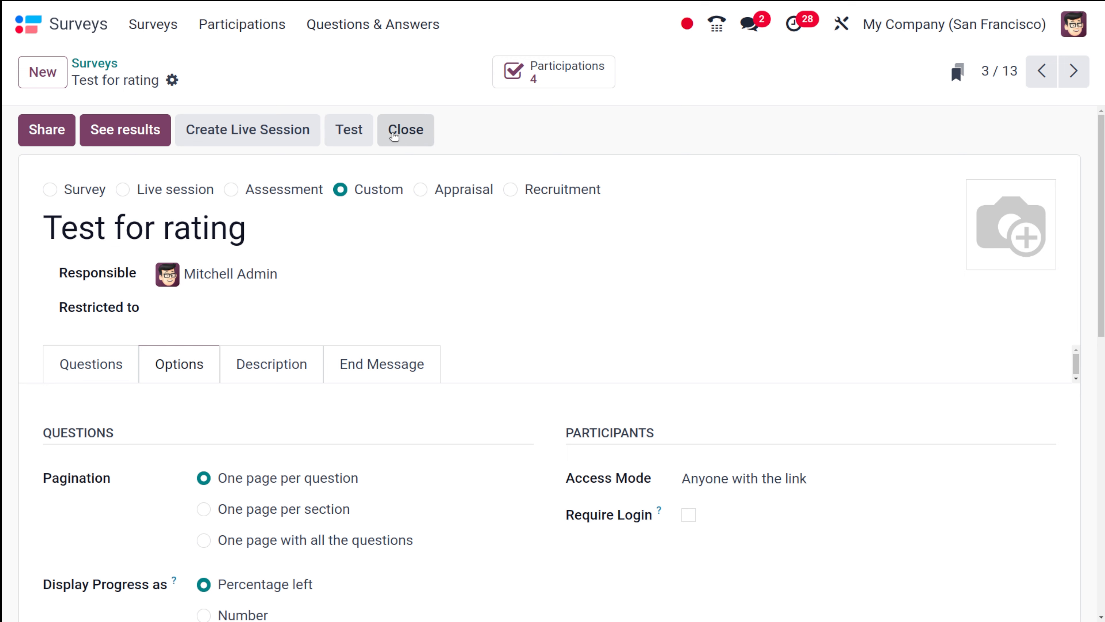
Step: View the sharing options and the results page of the Test for rating survey, closing each of them
{"action": "left_click", "coordinate": [62, 126]}
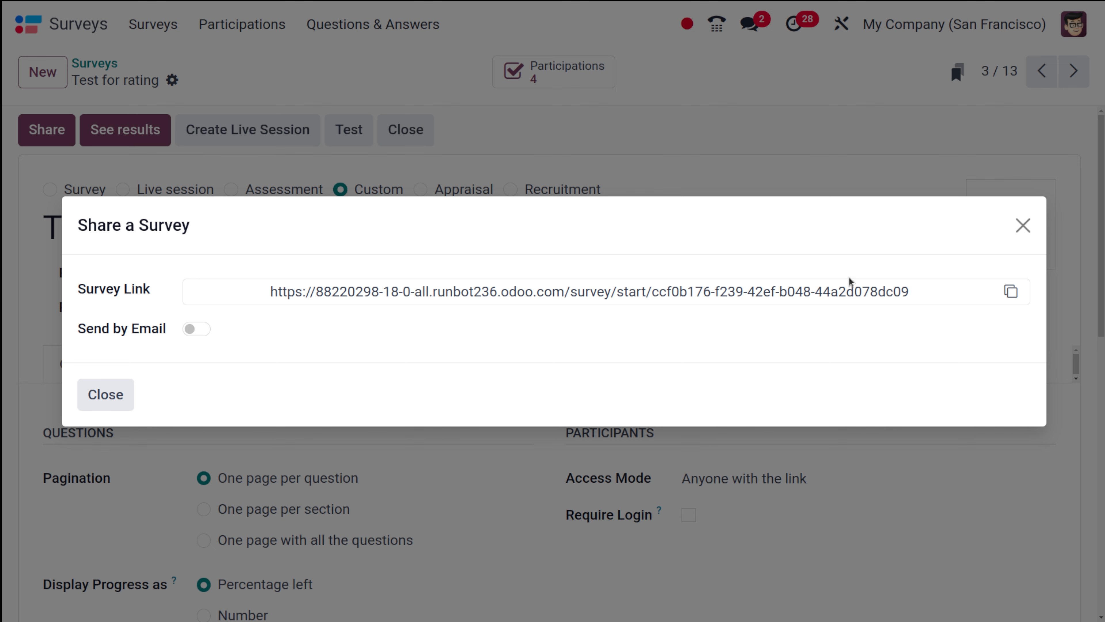
{"action": "left_click", "coordinate": [104, 395]}
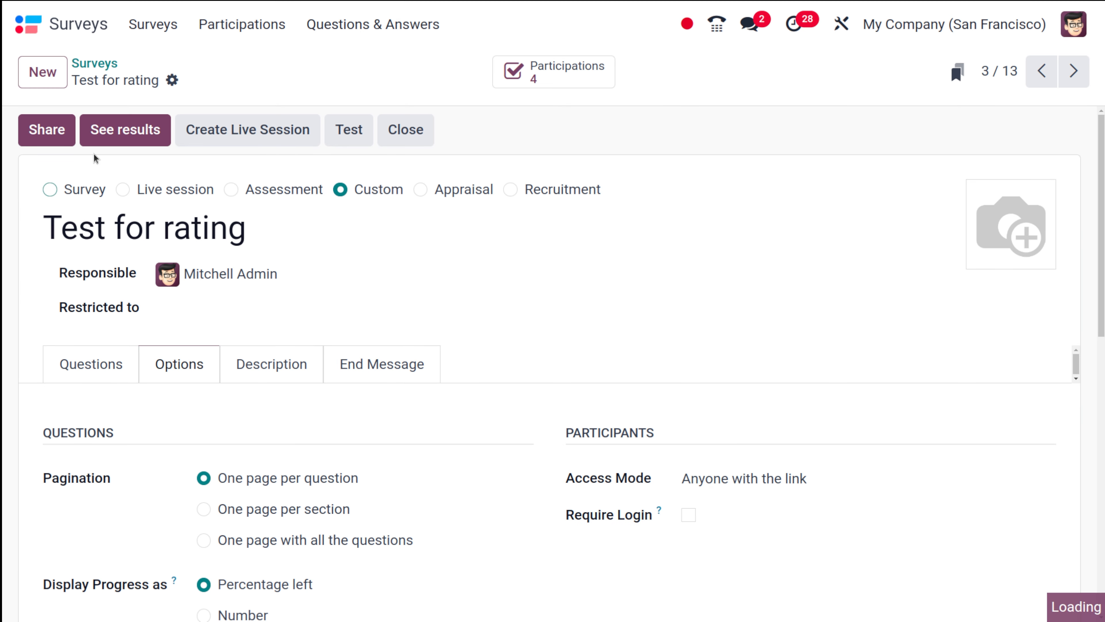
{"action": "left_click", "coordinate": [96, 129]}
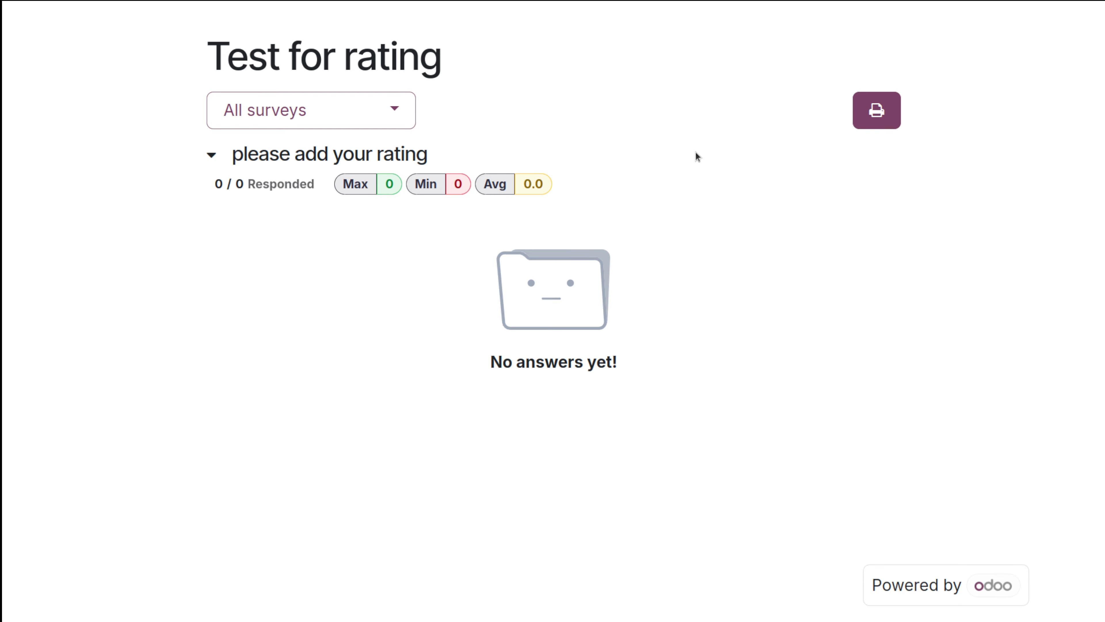
{"action": "key", "text": "ctrl+w"}
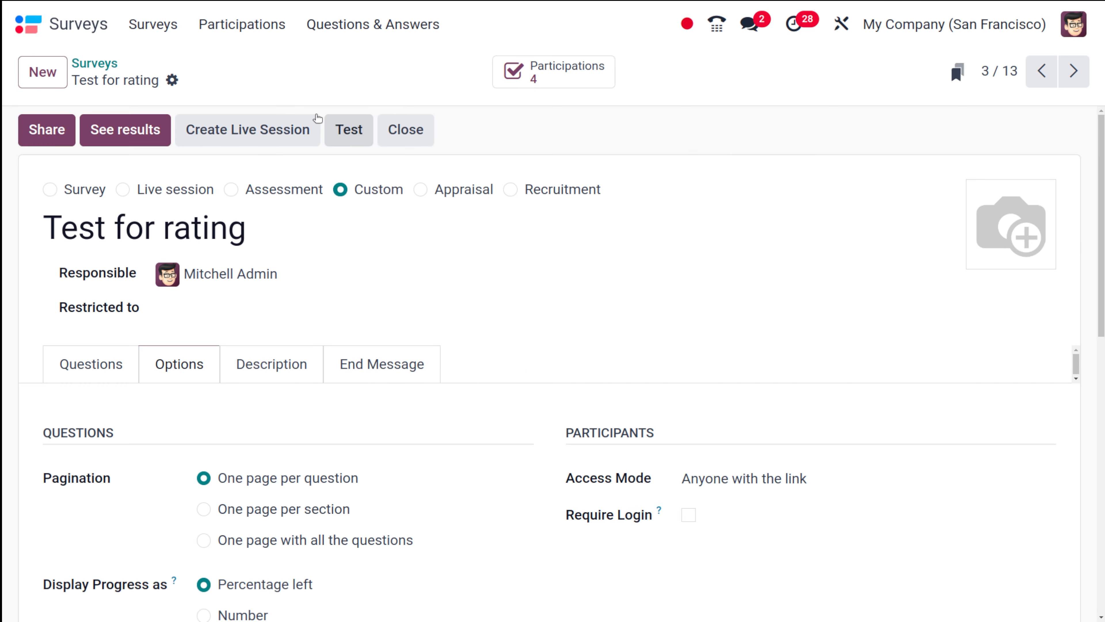
Step: Create a live session for the Test for rating survey
{"action": "left_click", "coordinate": [299, 134]}
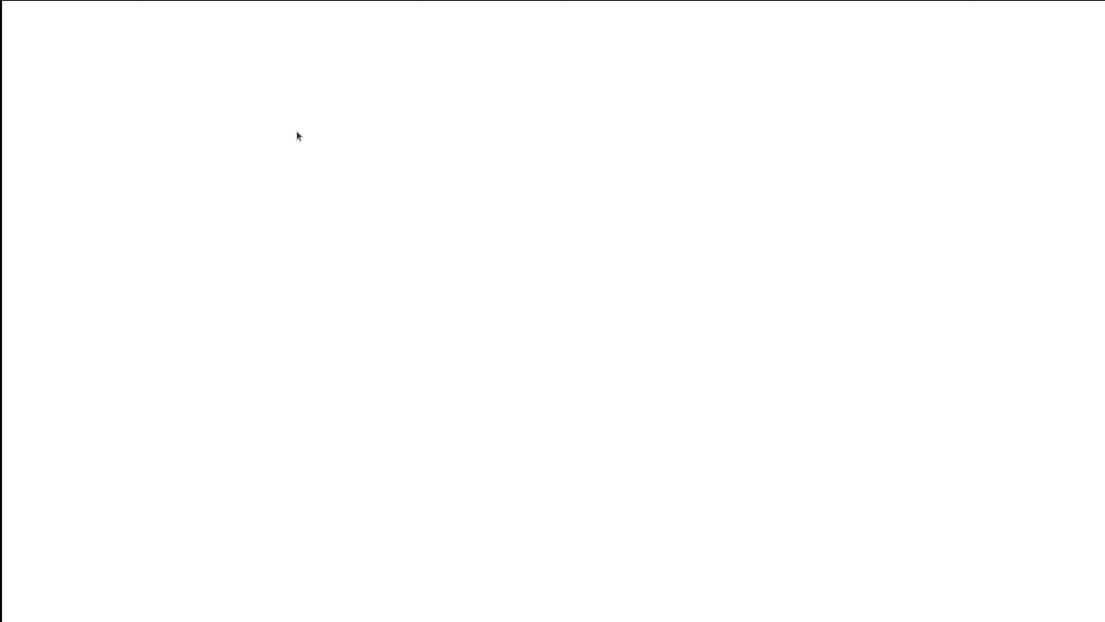